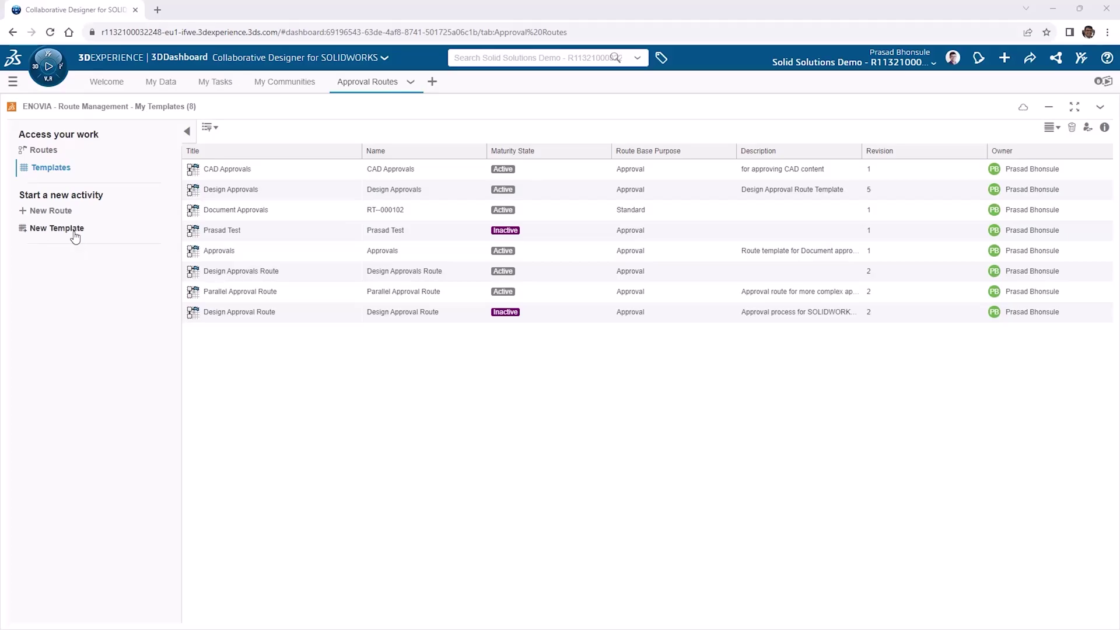
Create a new route template titled 'SOLIDWORKS Approvals' with the same text as description
left_click(74, 232)
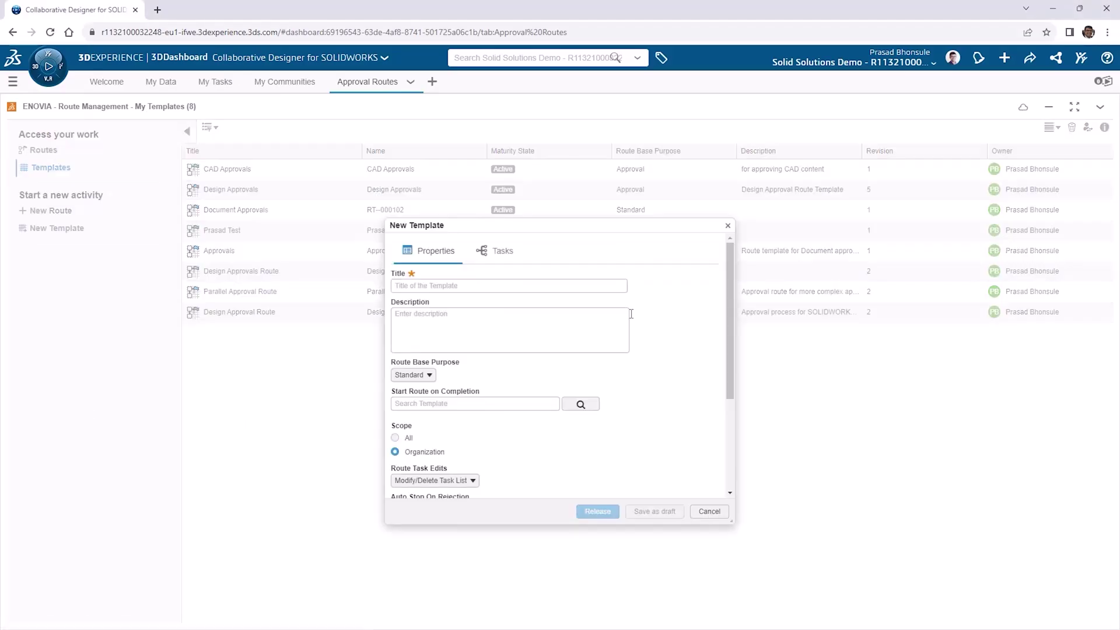
left_click(614, 287)
type("S")
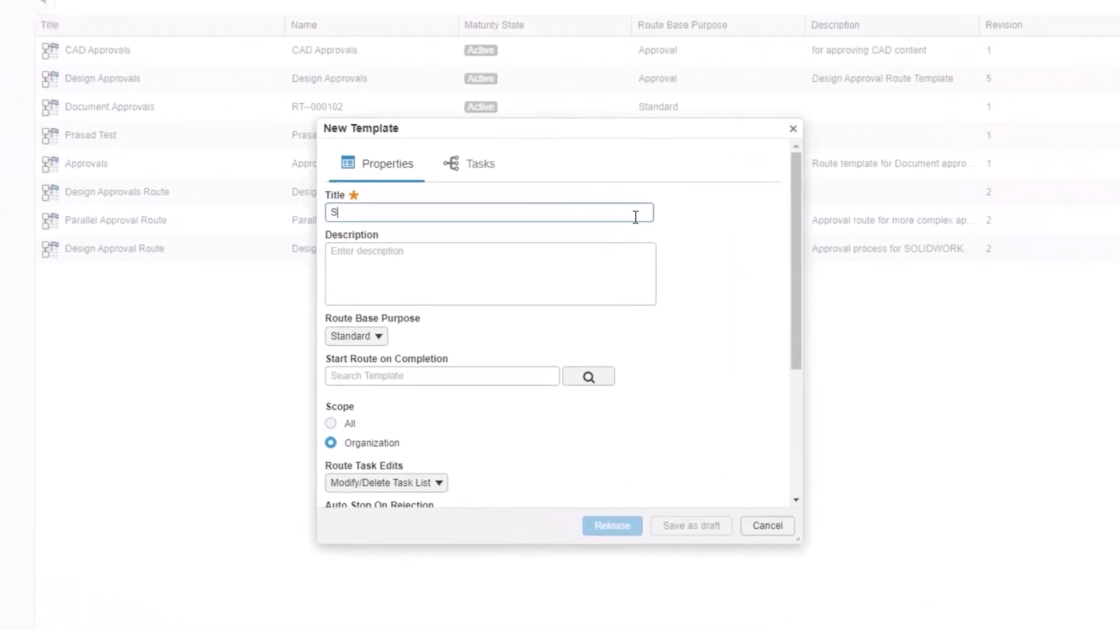
type("OLIDWORKS Approvals")
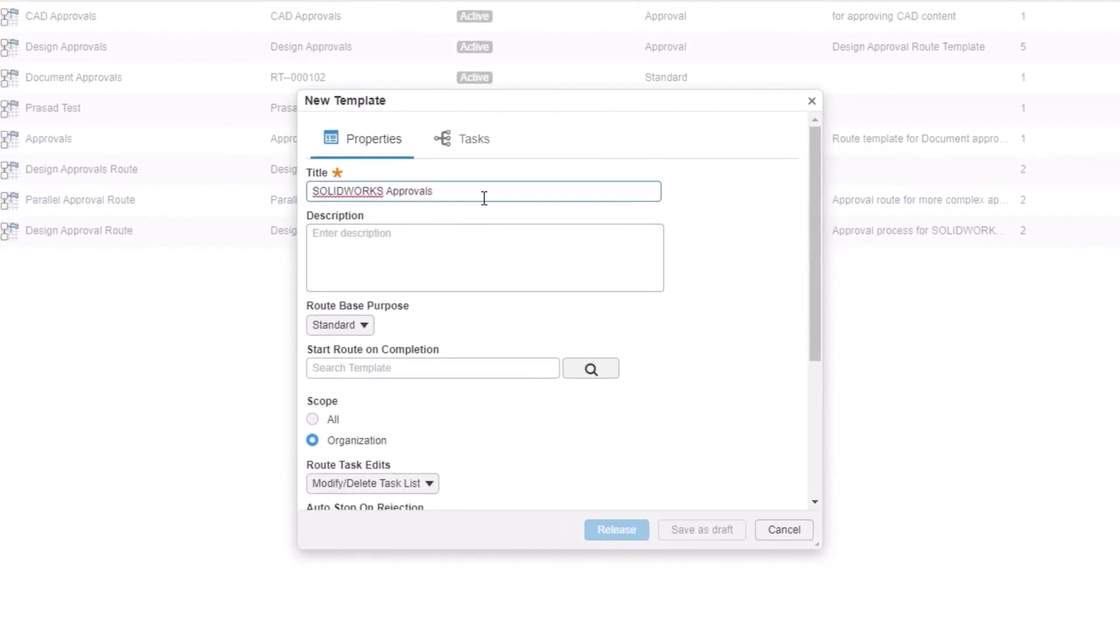
left_click_drag(483, 195, 284, 197)
key("ctrl+c")
left_click(484, 233)
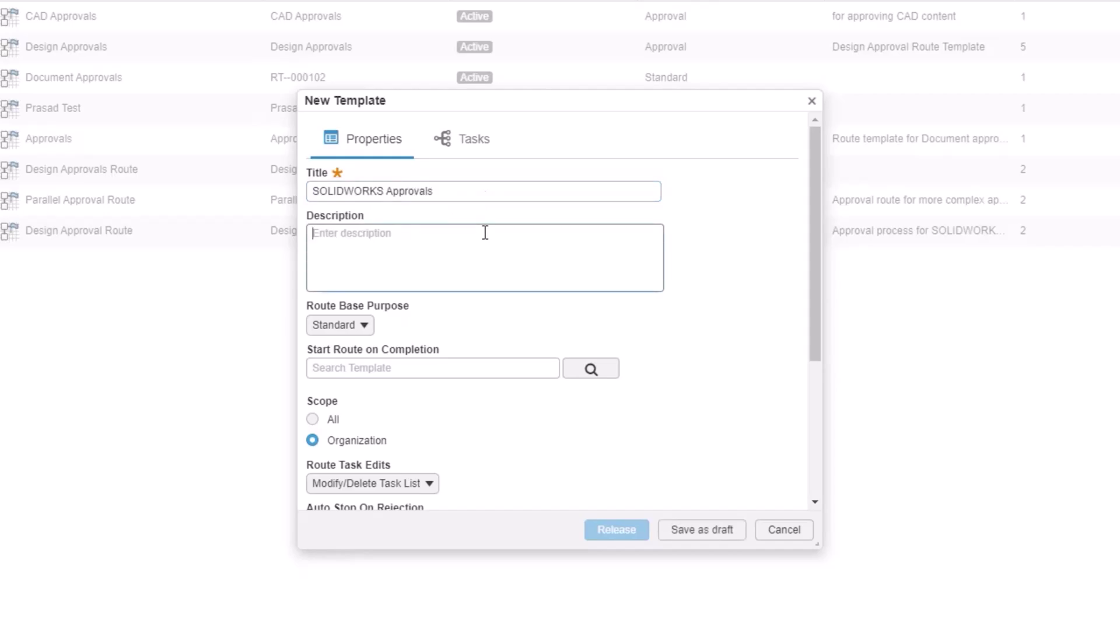
key("ctrl+v")
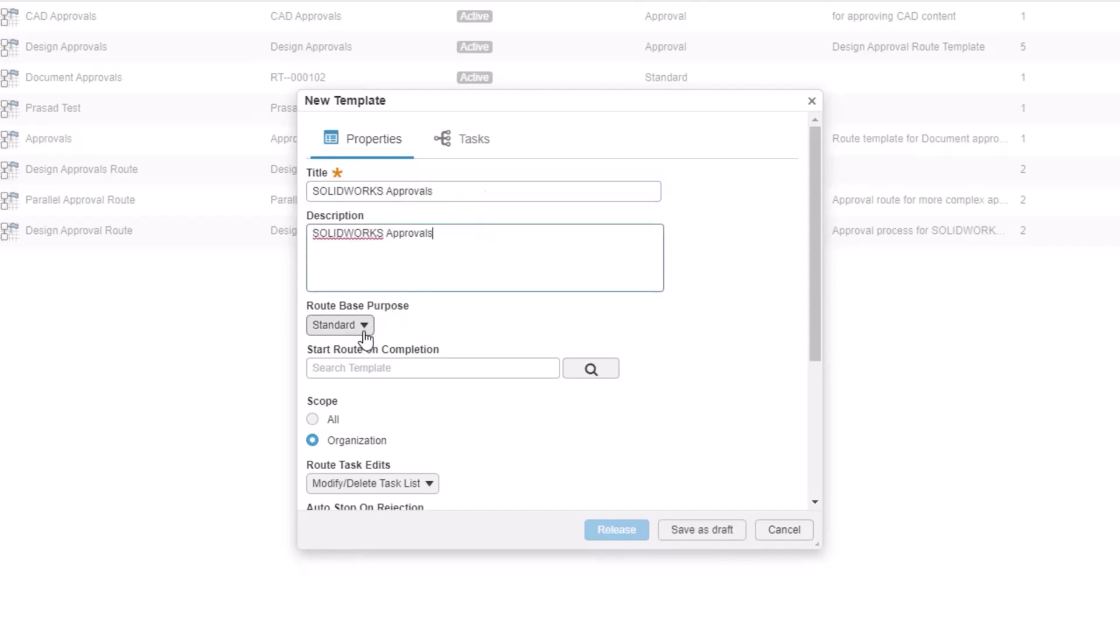
Set Approval purpose, Maintain Exact Task List, Immediate auto-stop on rejection, and user selection from groups
left_click(365, 333)
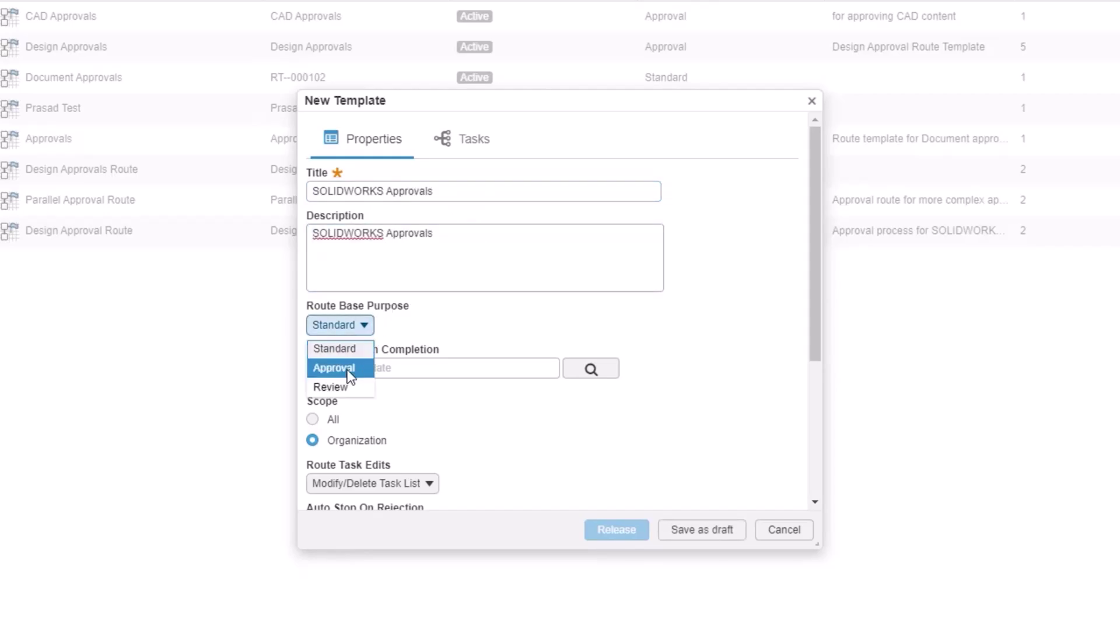
left_click(326, 368)
scroll(671, 327, "down", 3)
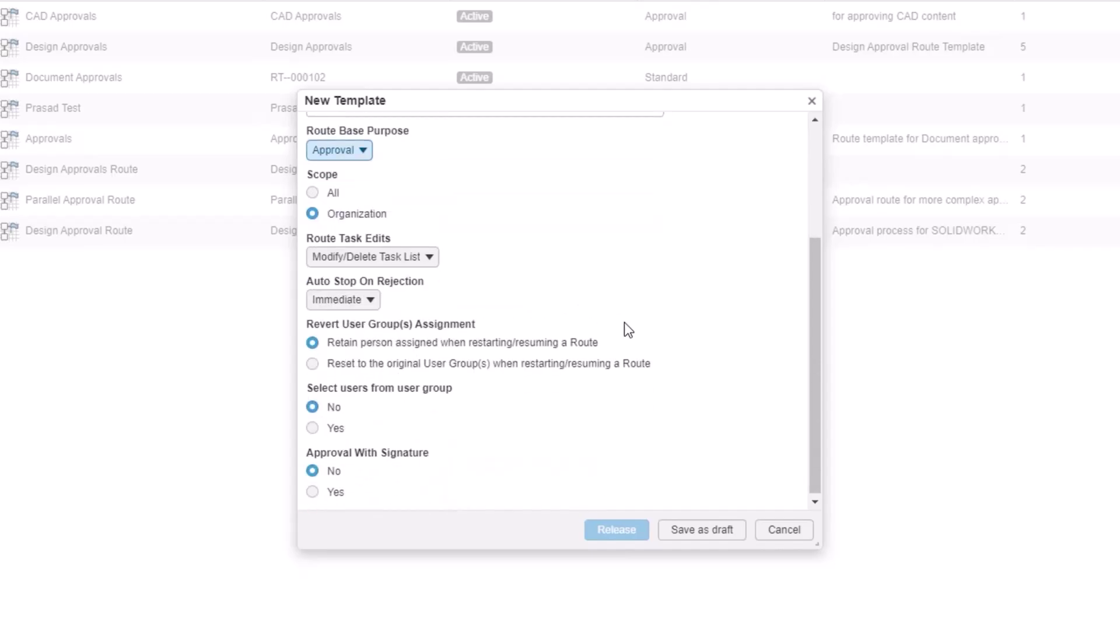
left_click(431, 257)
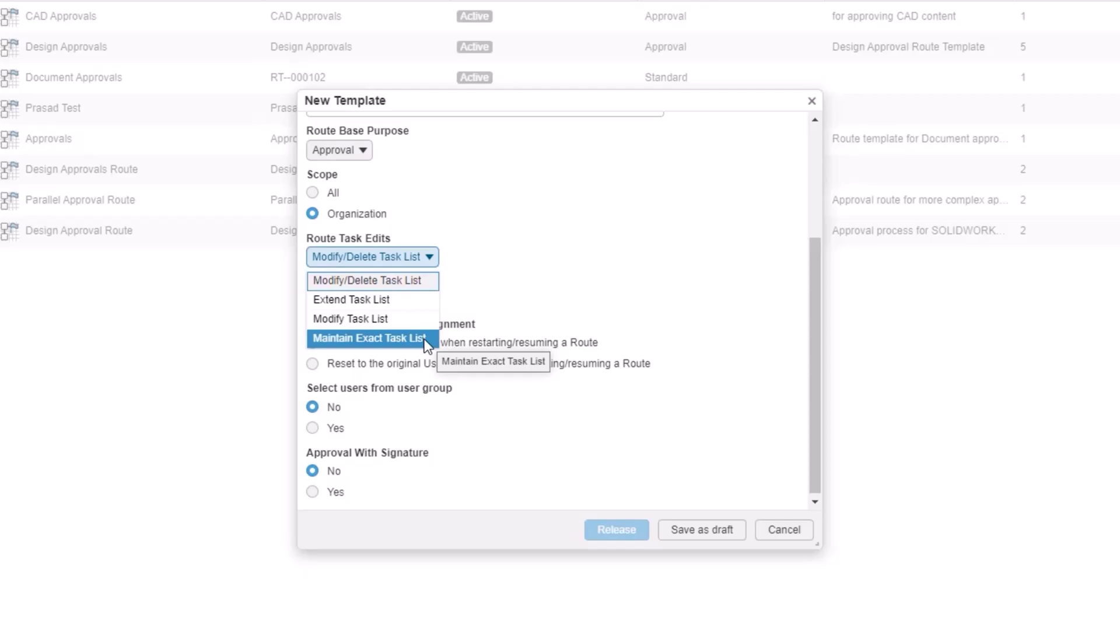
left_click(425, 339)
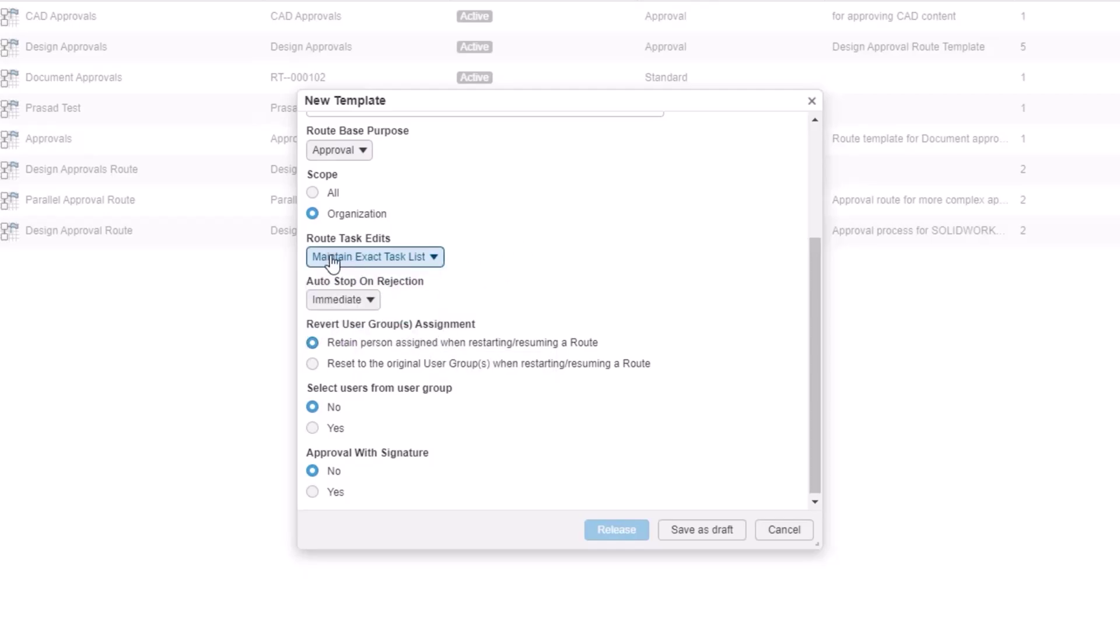
left_click(367, 300)
left_click(368, 301)
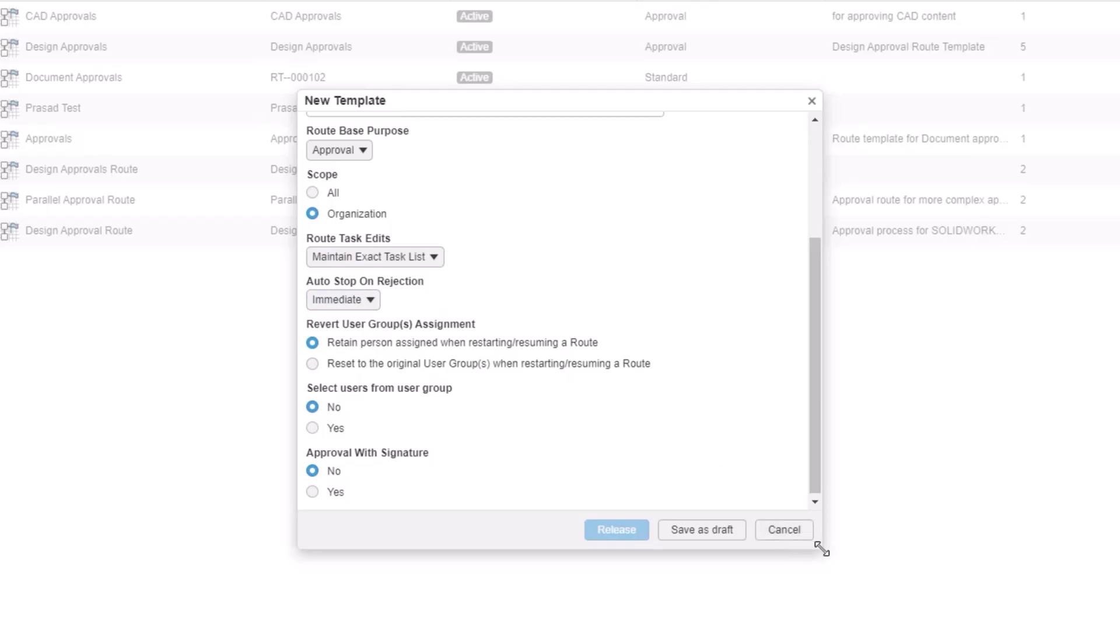
left_click_drag(816, 544, 1017, 603)
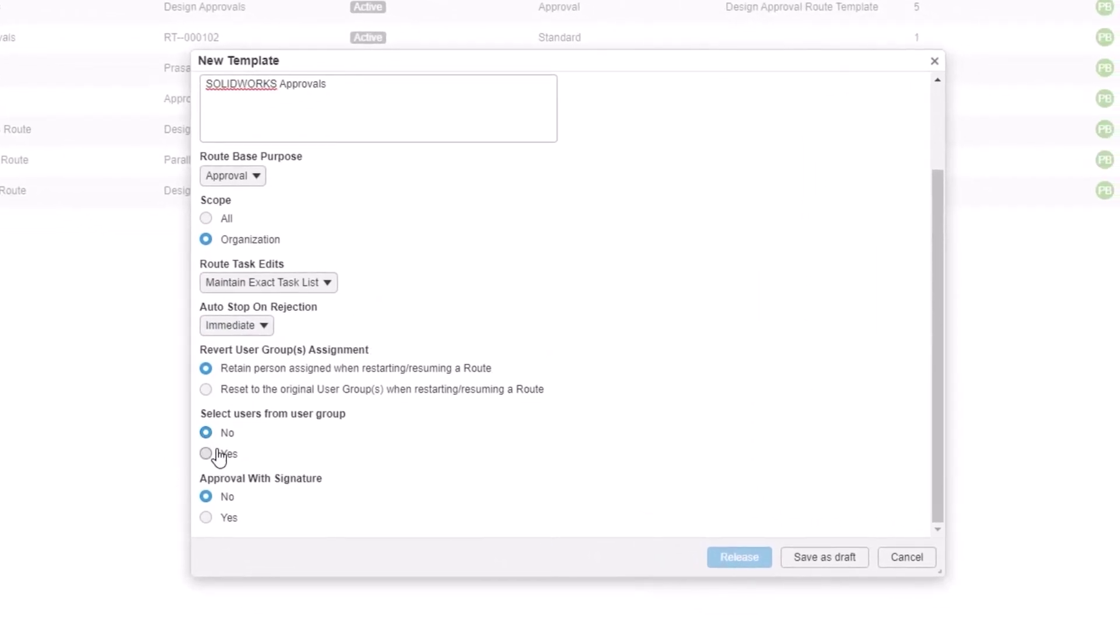
left_click(220, 454)
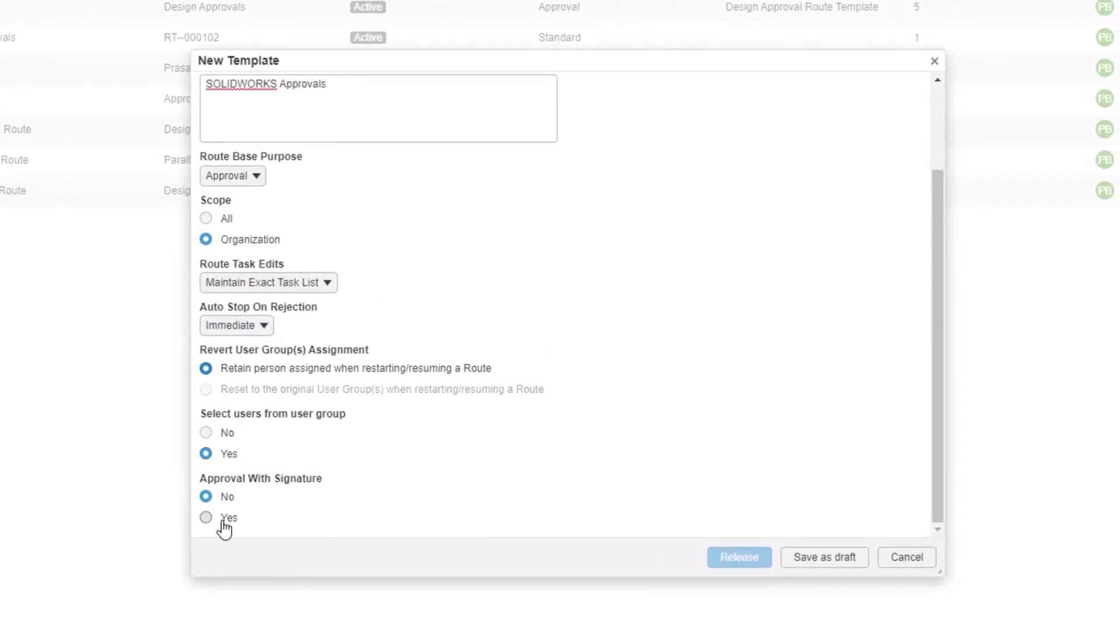
scroll(512, 327, "up", 2)
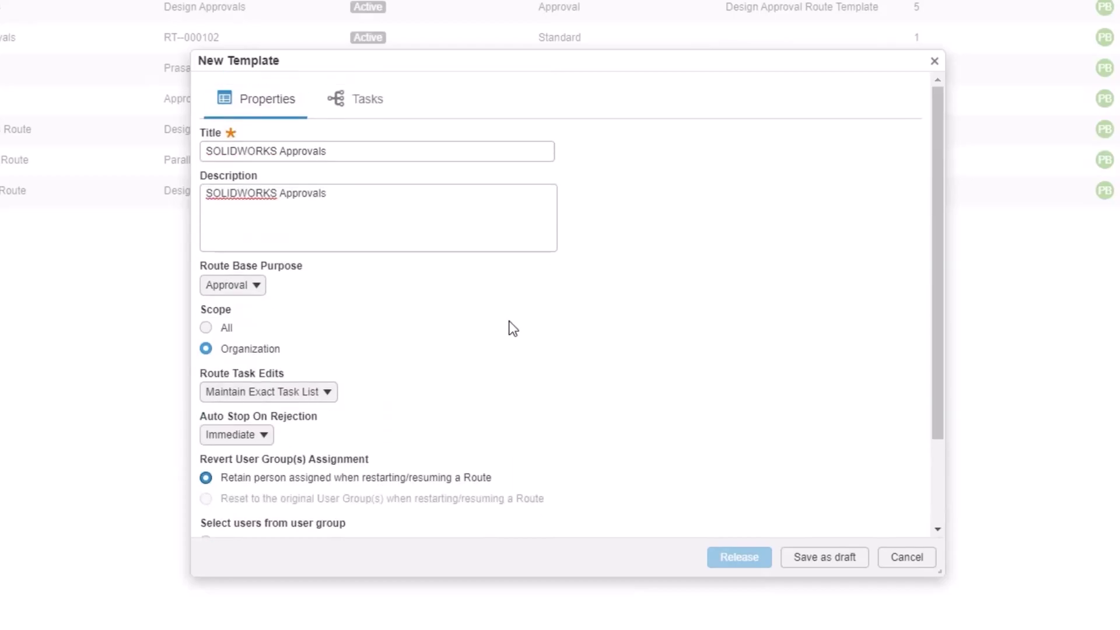
Add a first task 'Design Check' with instructions 'Check attached contents and approve/reject'
left_click(368, 101)
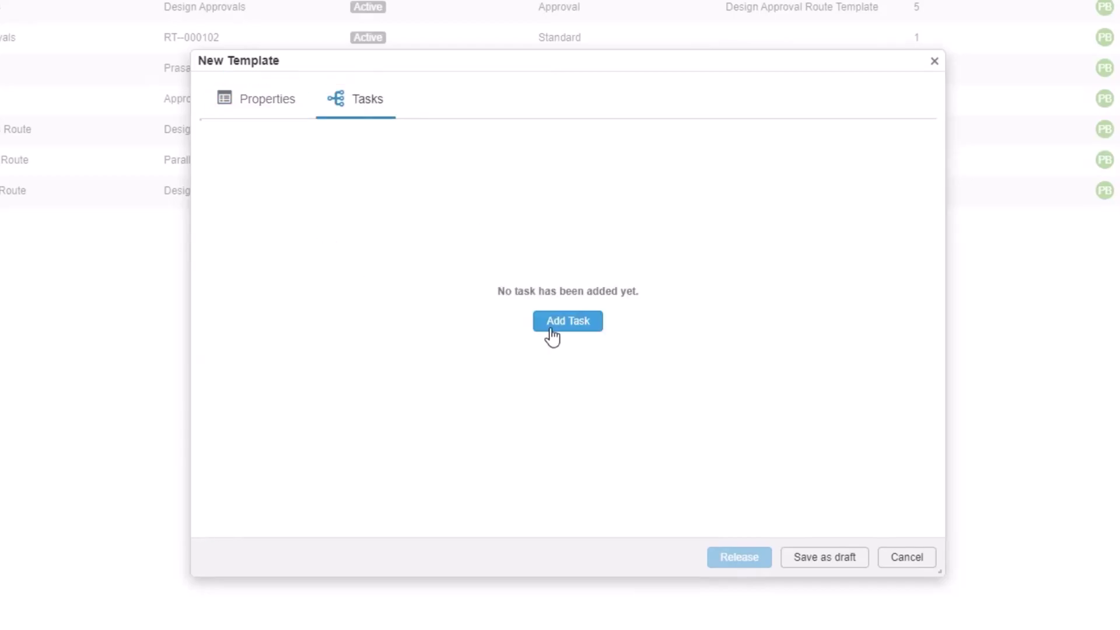
left_click(568, 326)
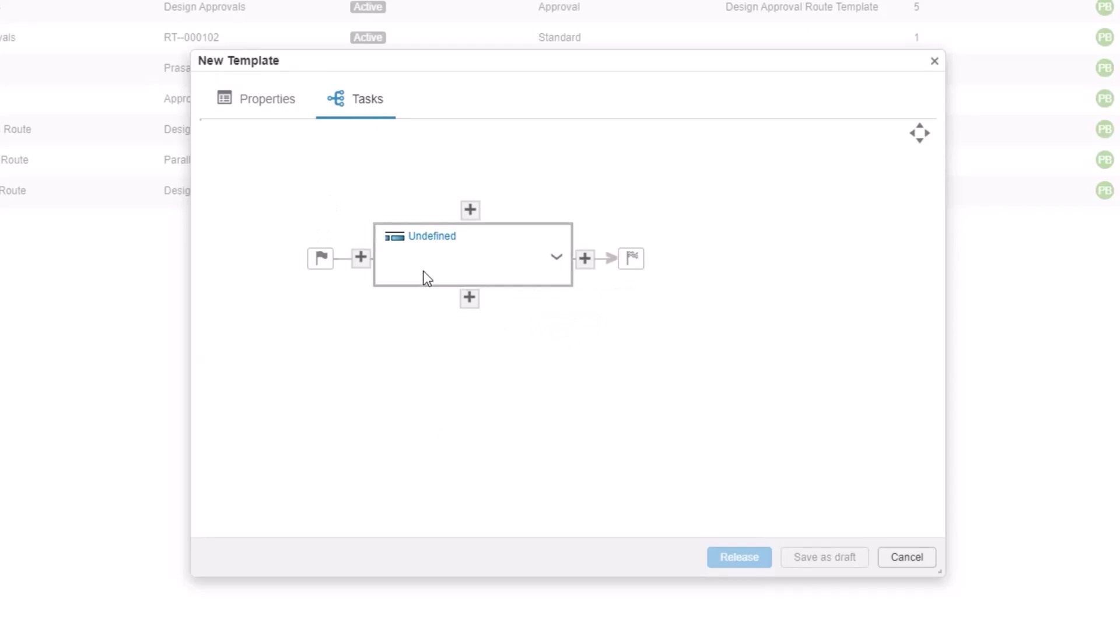
left_click(426, 277)
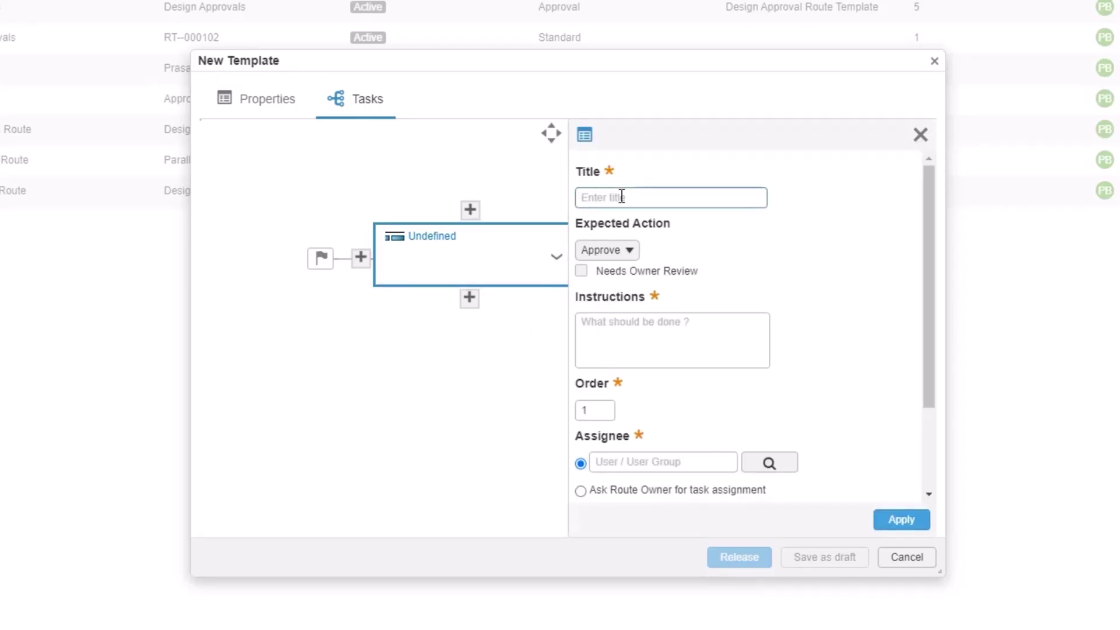
left_click(621, 197)
type("Design Check")
left_click(728, 320)
type("Check attached contents and")
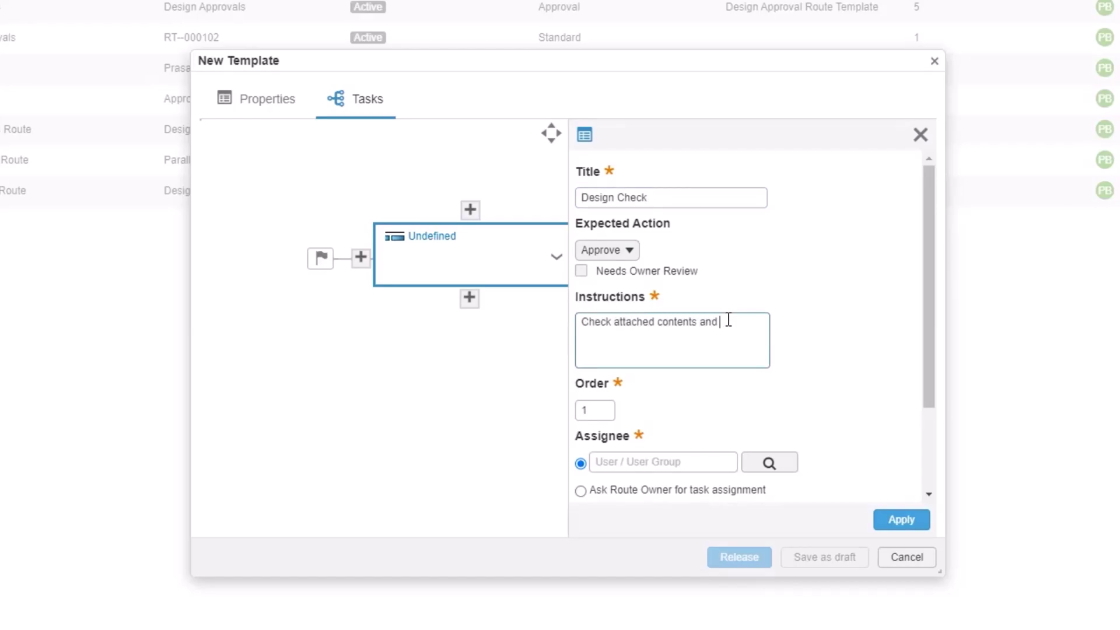
type(" approve/reject")
Assign a chosen user to the Design Check task and apply its settings
scroll(737, 375, "down", 2)
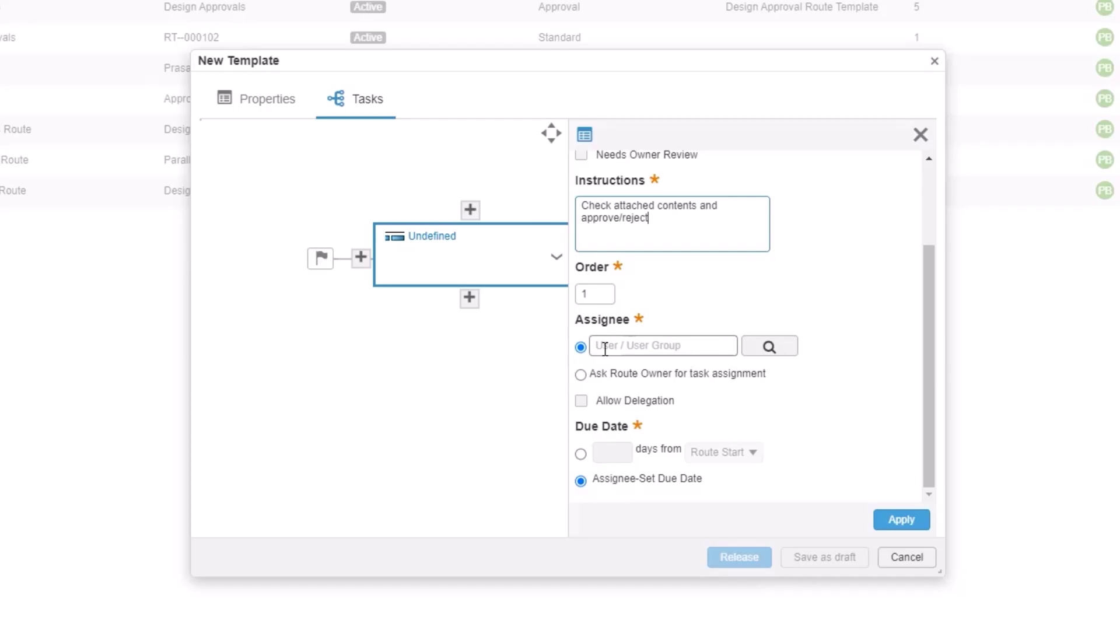
left_click(581, 375)
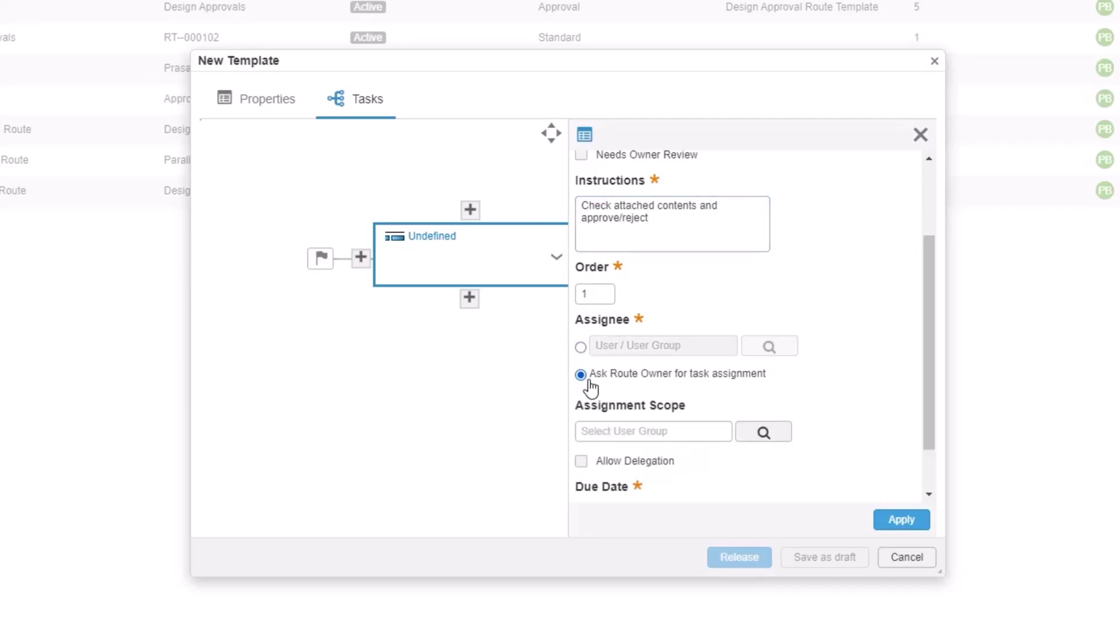
scroll(752, 362, "down", 1)
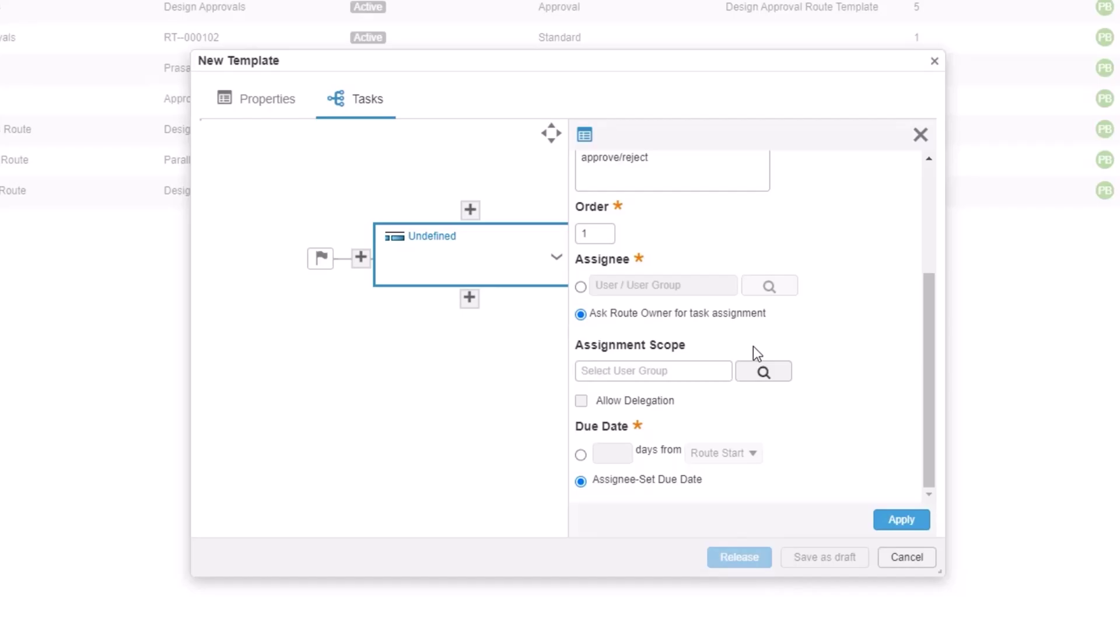
left_click(581, 287)
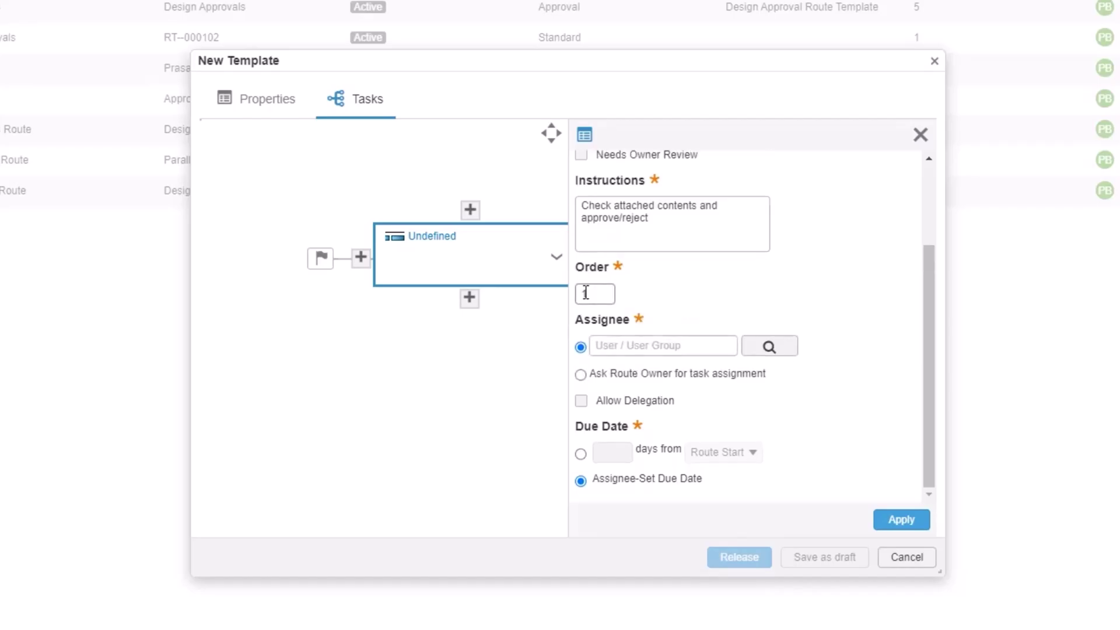
left_click(768, 347)
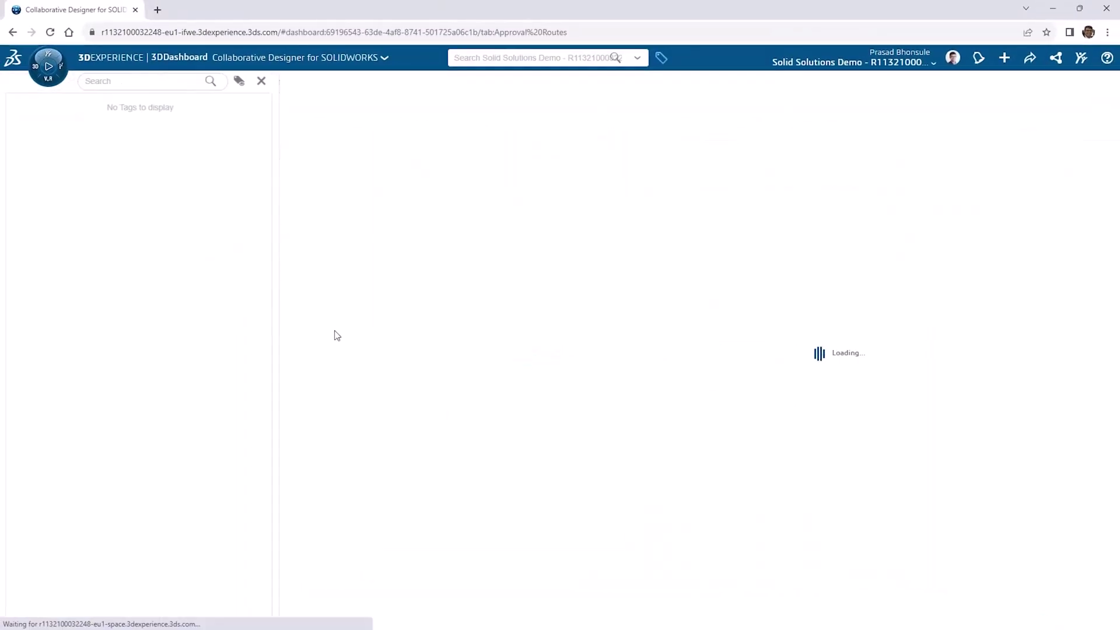
left_click(288, 145)
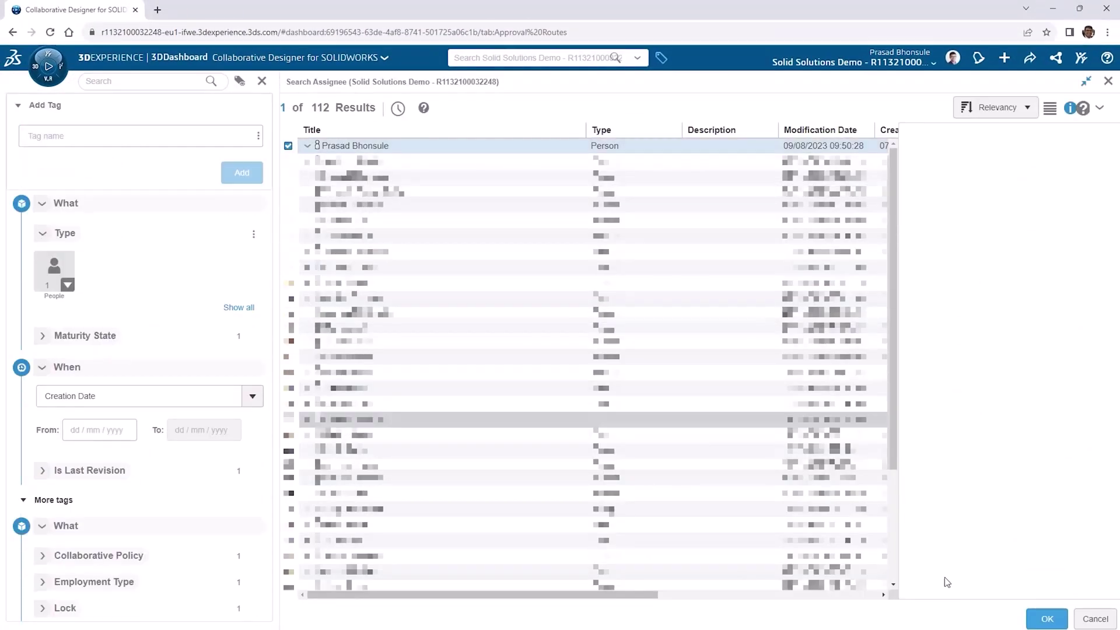
left_click(1046, 619)
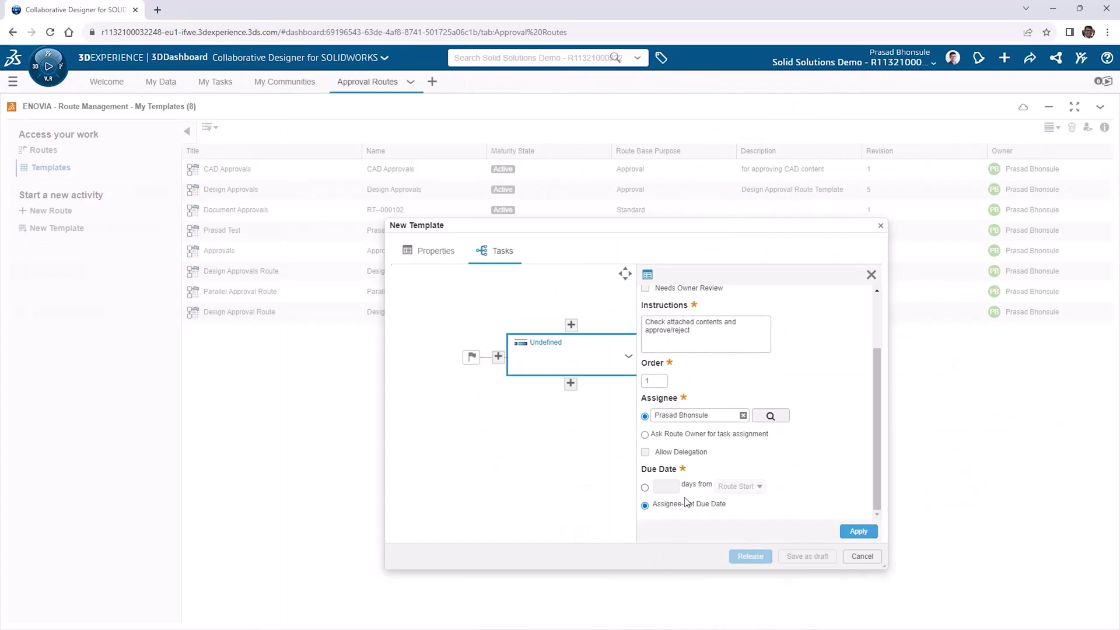
left_click(858, 532)
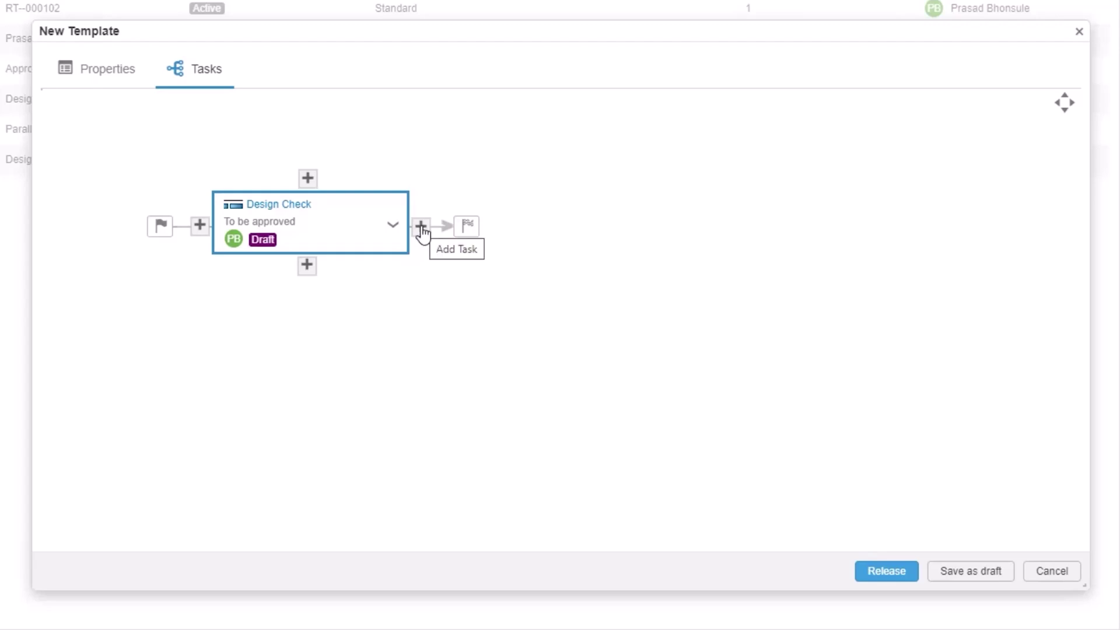
left_click(305, 268)
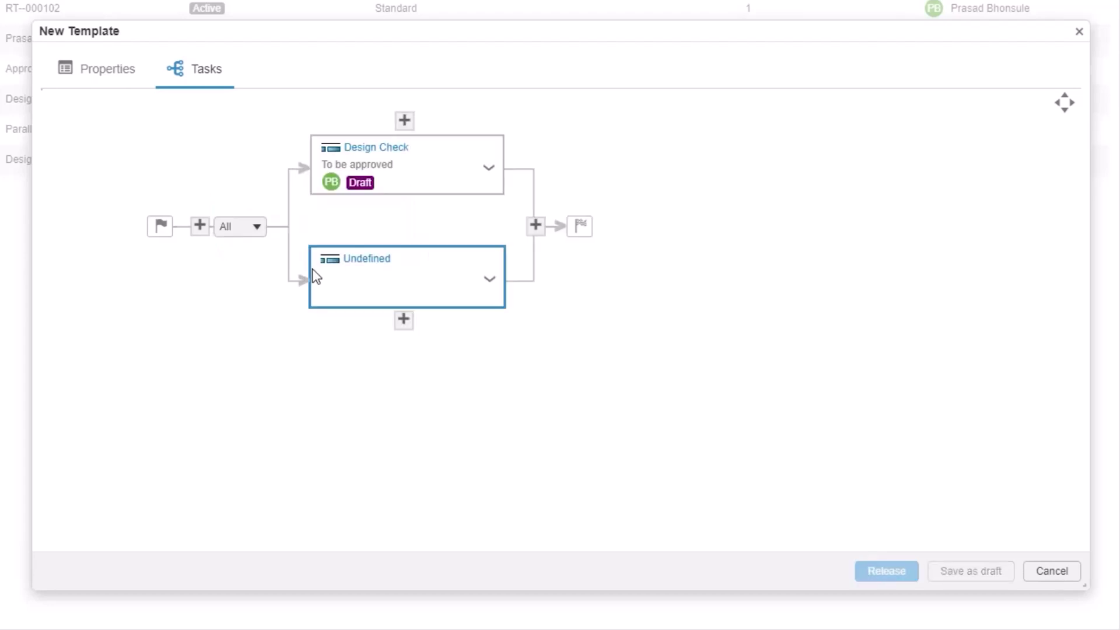
left_click(392, 282)
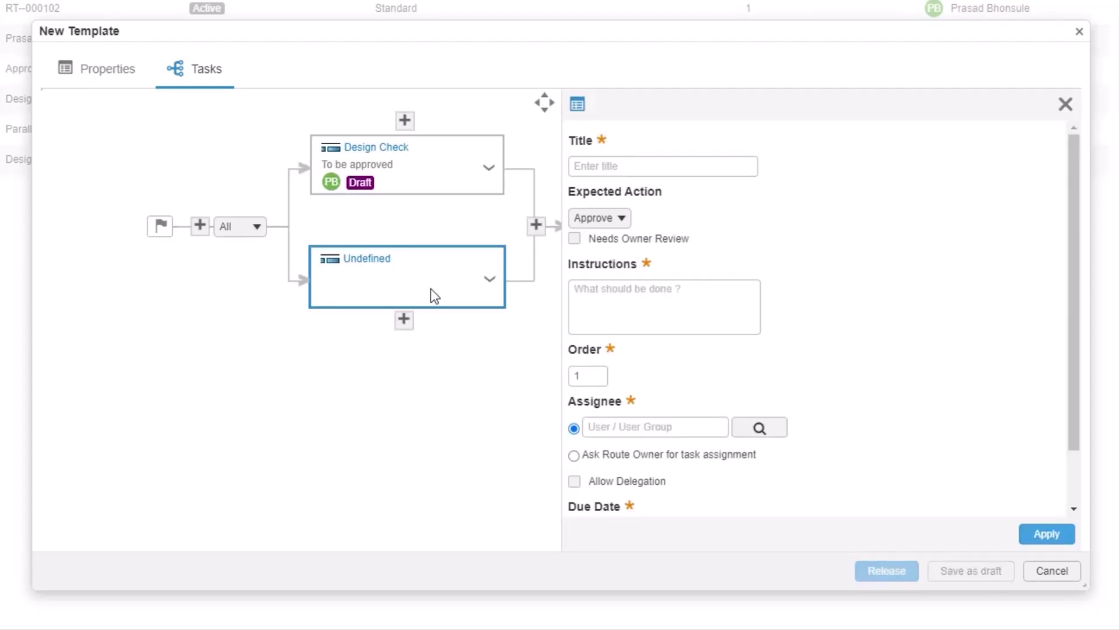
scroll(759, 270, "down", 1)
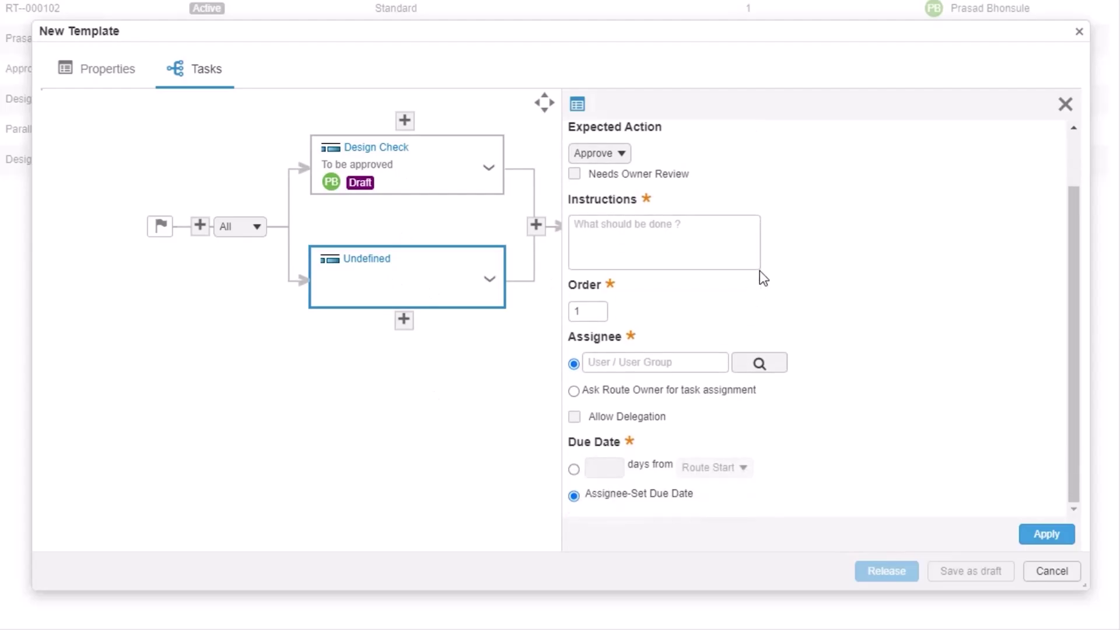
left_click(259, 233)
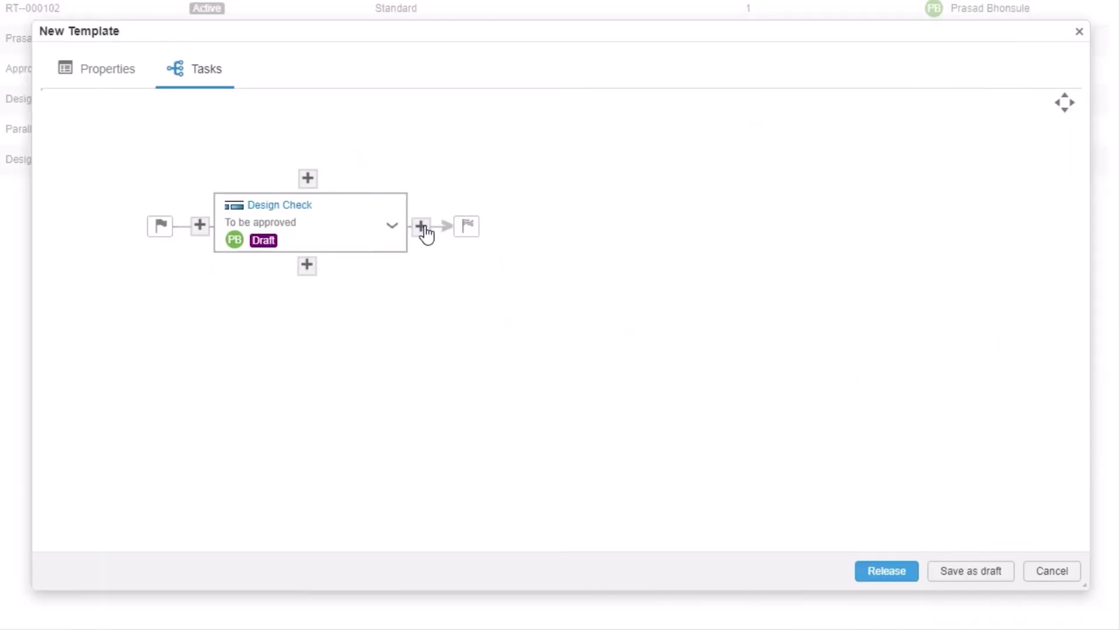
Add task 'Design Approval' after Design Check, with instructions 'Review and approve' and an assignee
left_click(421, 226)
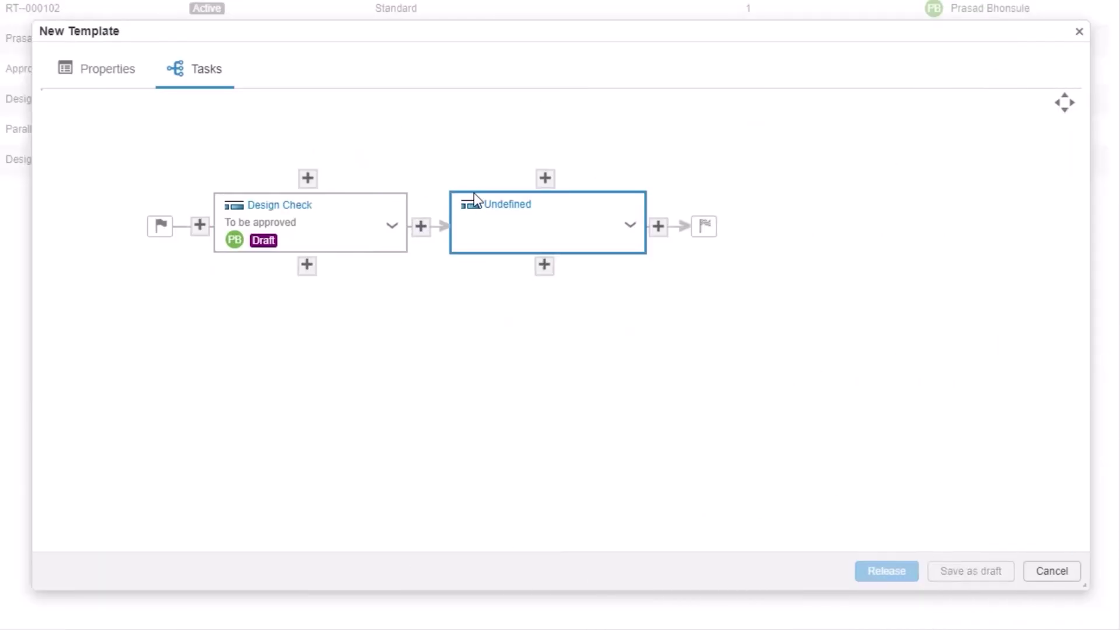
left_click(578, 230)
left_click(701, 169)
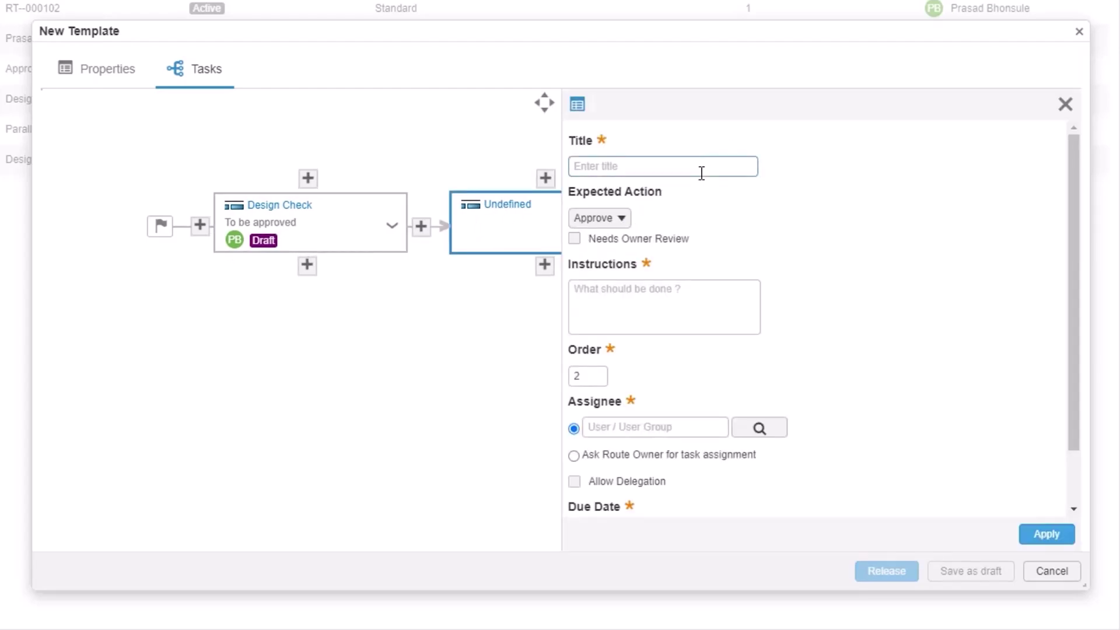
type("Design Approval")
left_click(653, 313)
type("Review and approve")
scroll(786, 400, "down", 1)
left_click(768, 366)
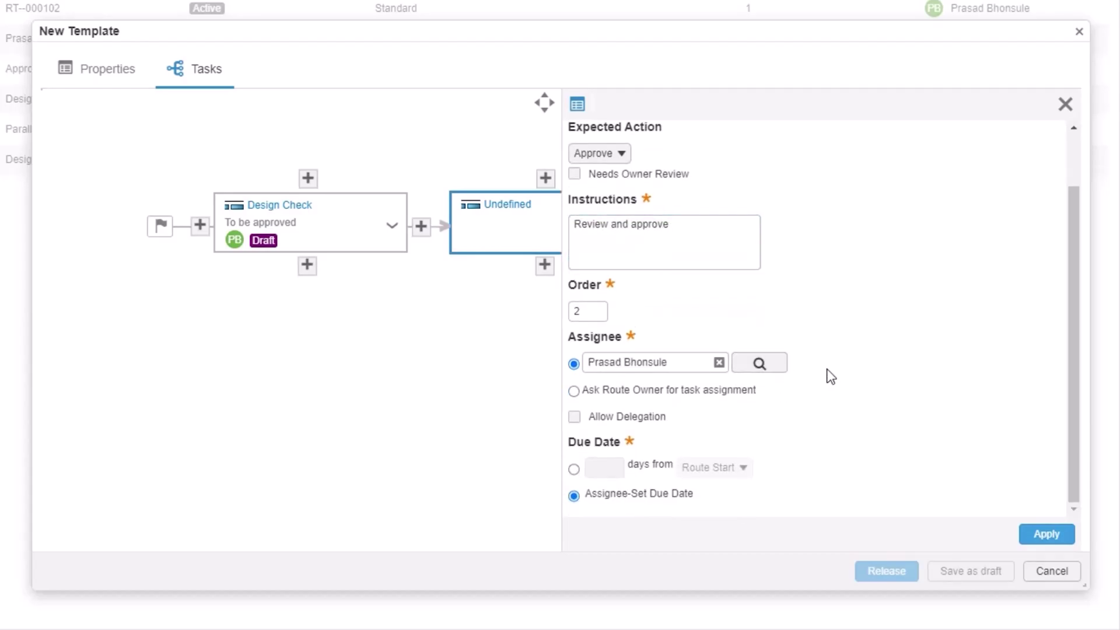
left_click(1031, 533)
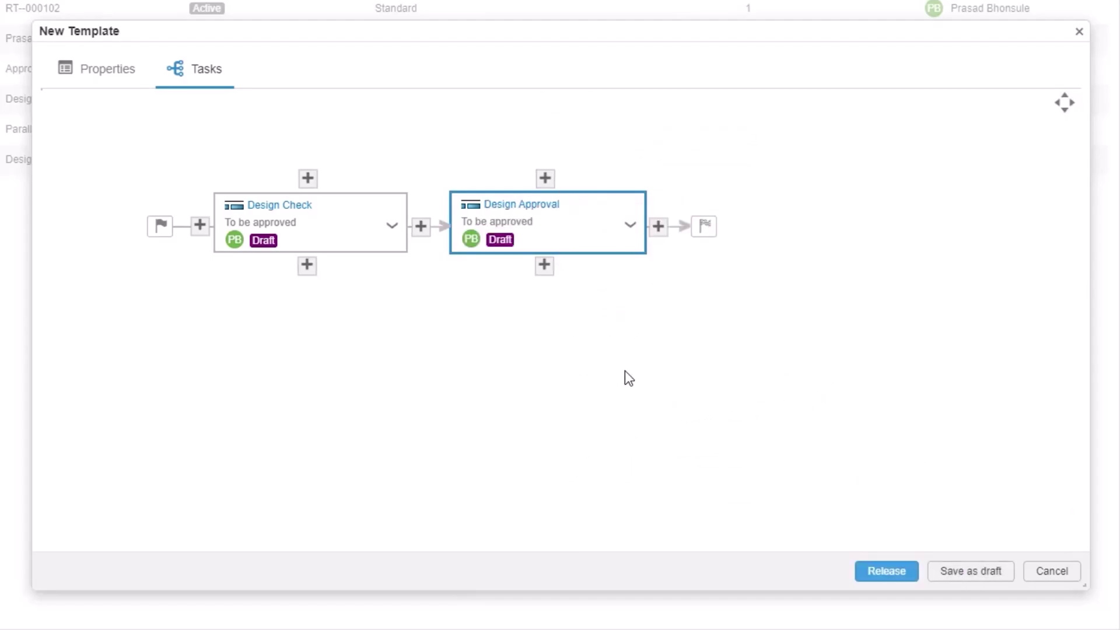
Release the SOLIDWORKS Approvals template and return to the templates list
left_click(865, 577)
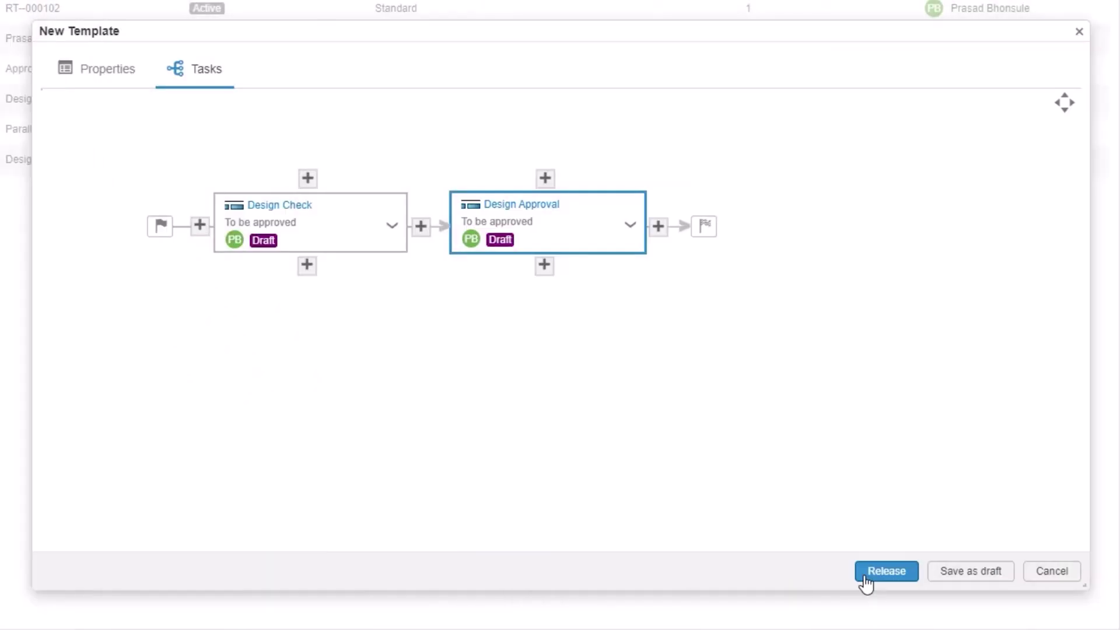
left_click(865, 576)
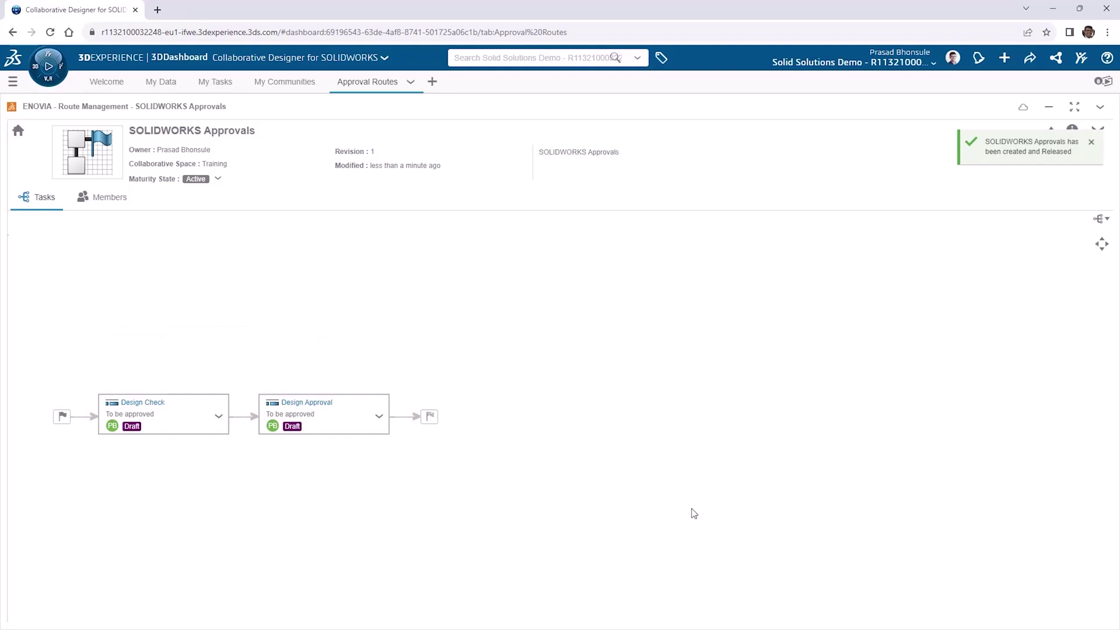
left_click(17, 134)
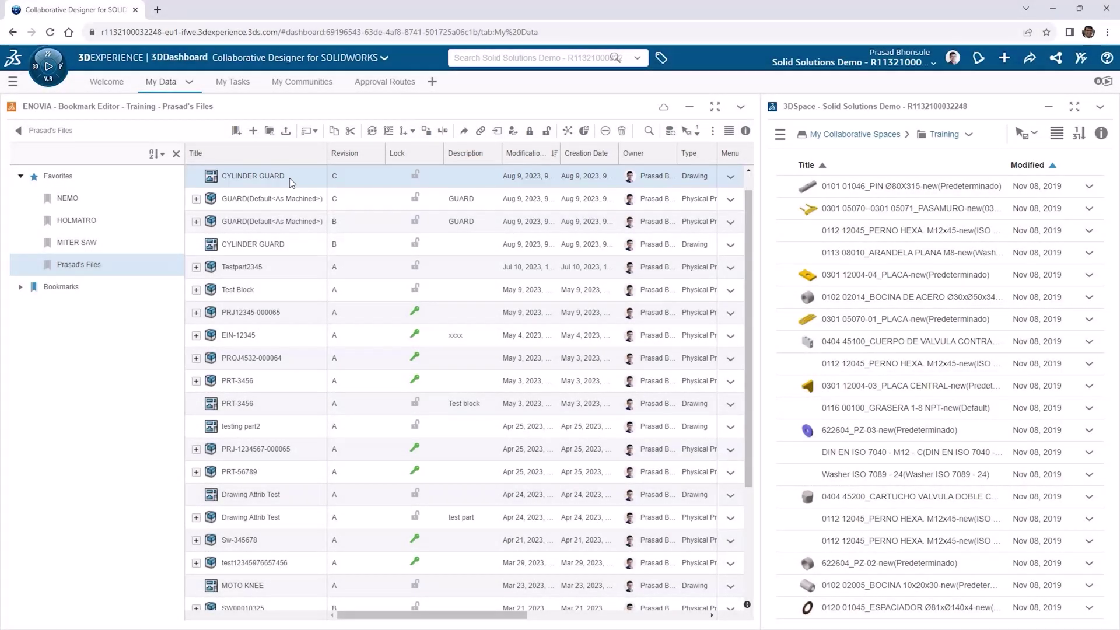
Start a new route titled 'Drawing and part (Cylinder Guard ) approval' from the SOLIDWORKS Approvals template
left_click(373, 82)
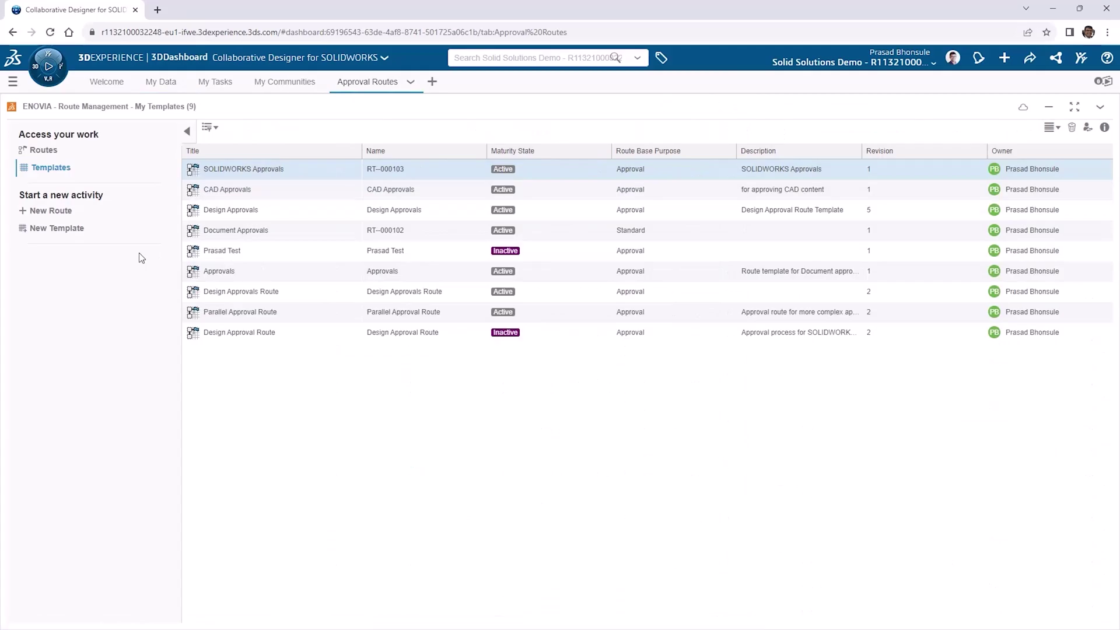
left_click(48, 211)
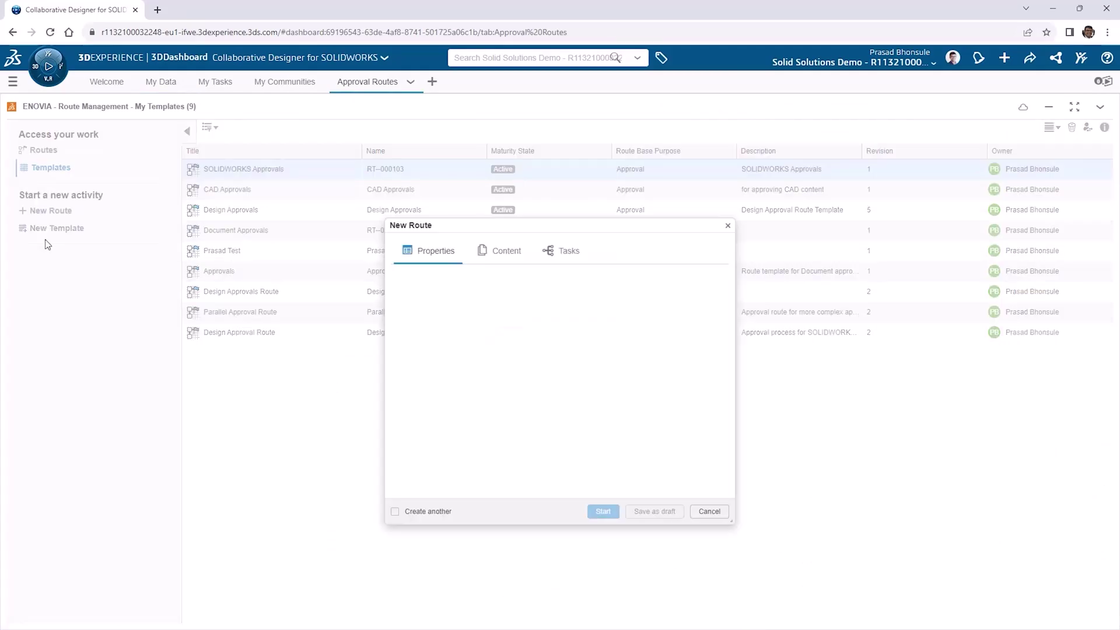
left_click(435, 285)
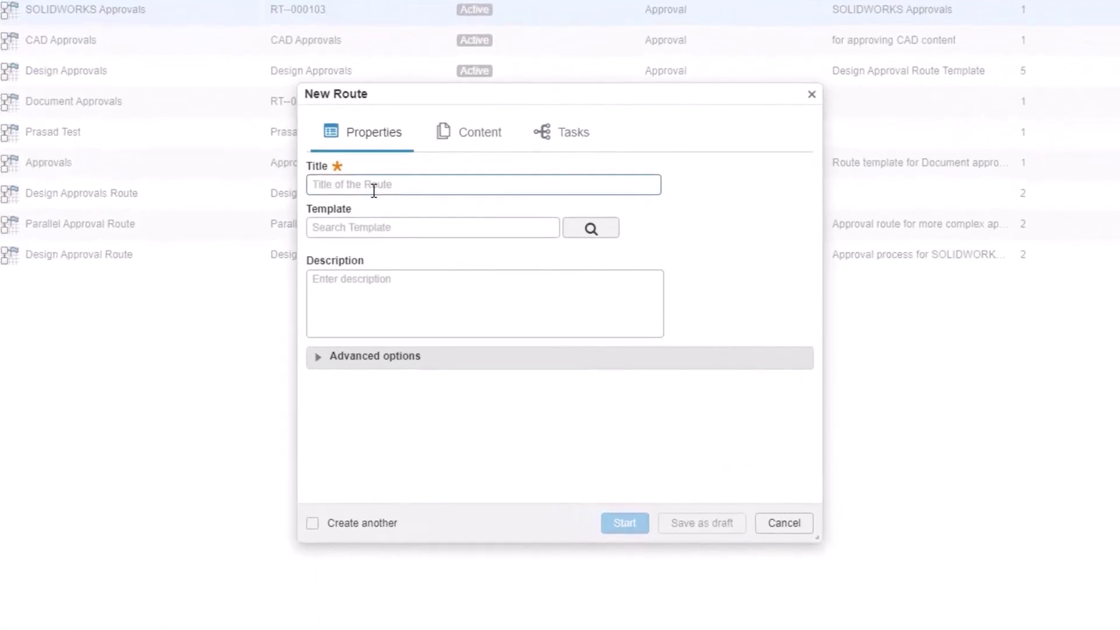
type("Drawing and part (Cylinder Guard ")
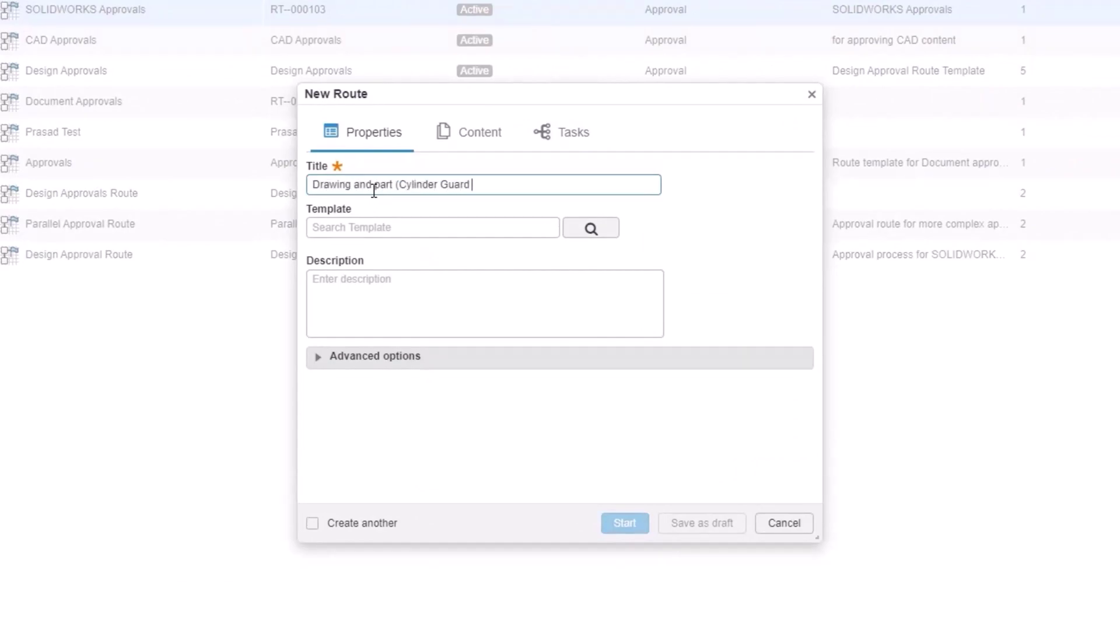
type(") approval")
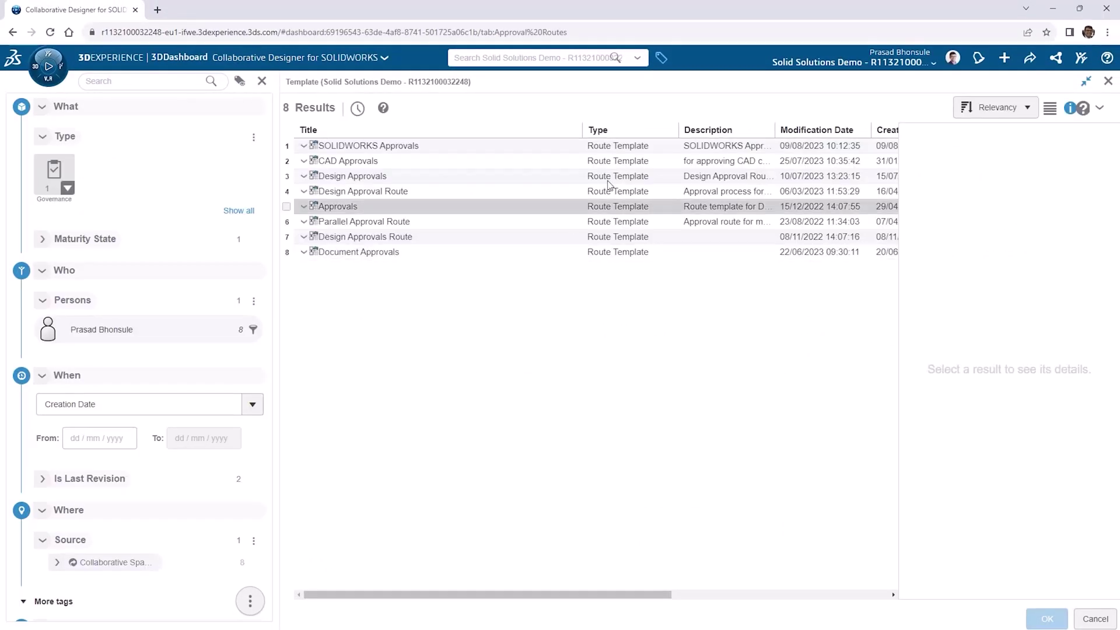
left_click(287, 145)
key("Return")
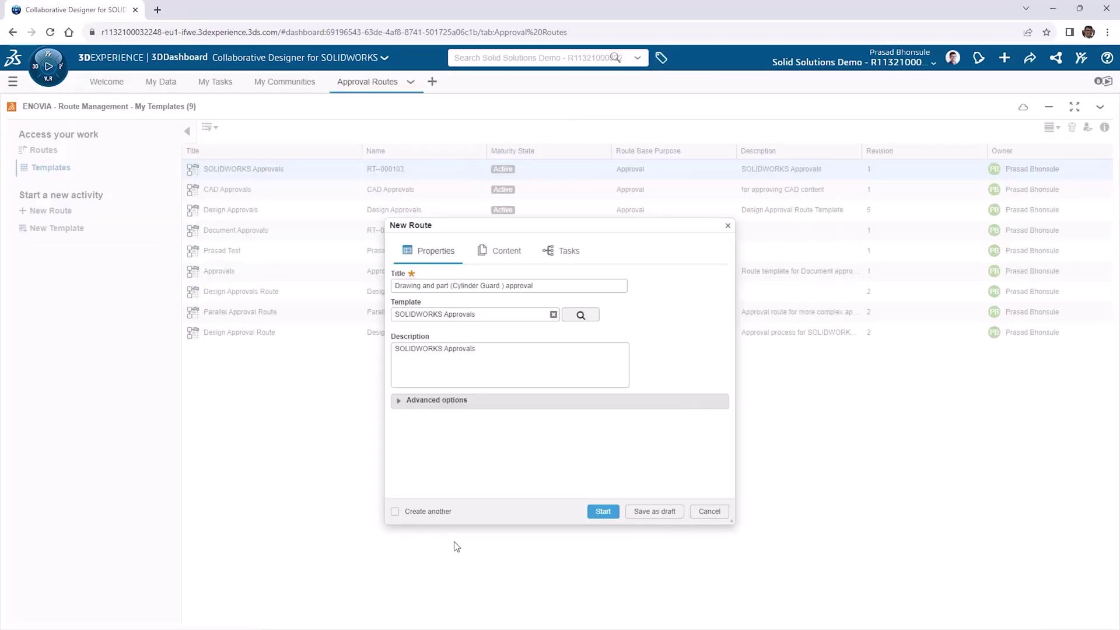
Set the route completion action to Promote Connected Object
left_click(397, 400)
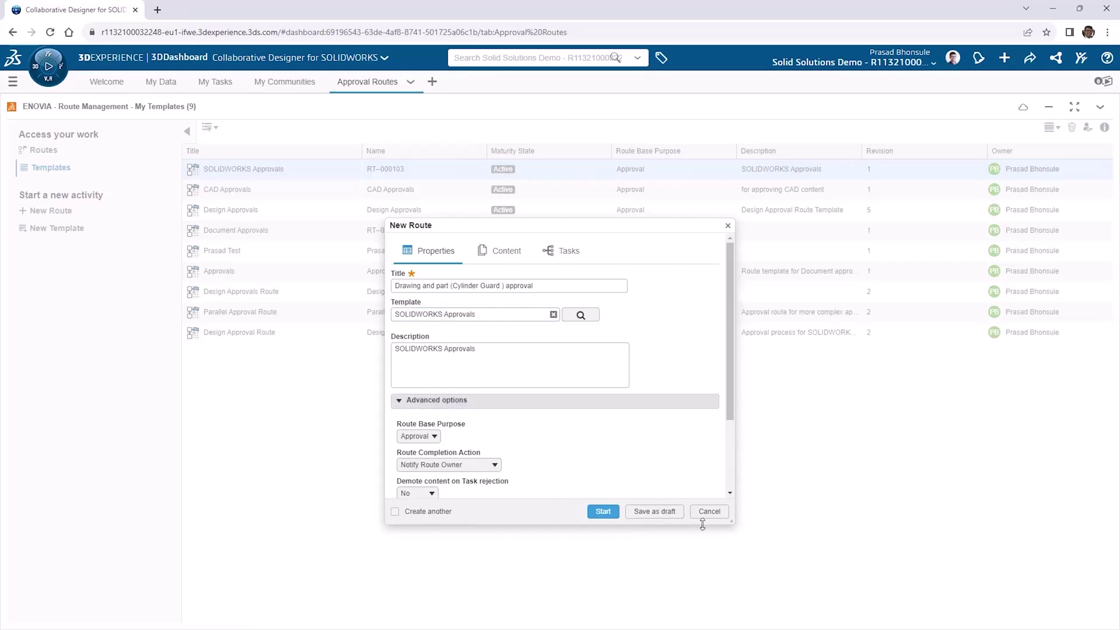
left_click_drag(731, 523, 889, 605)
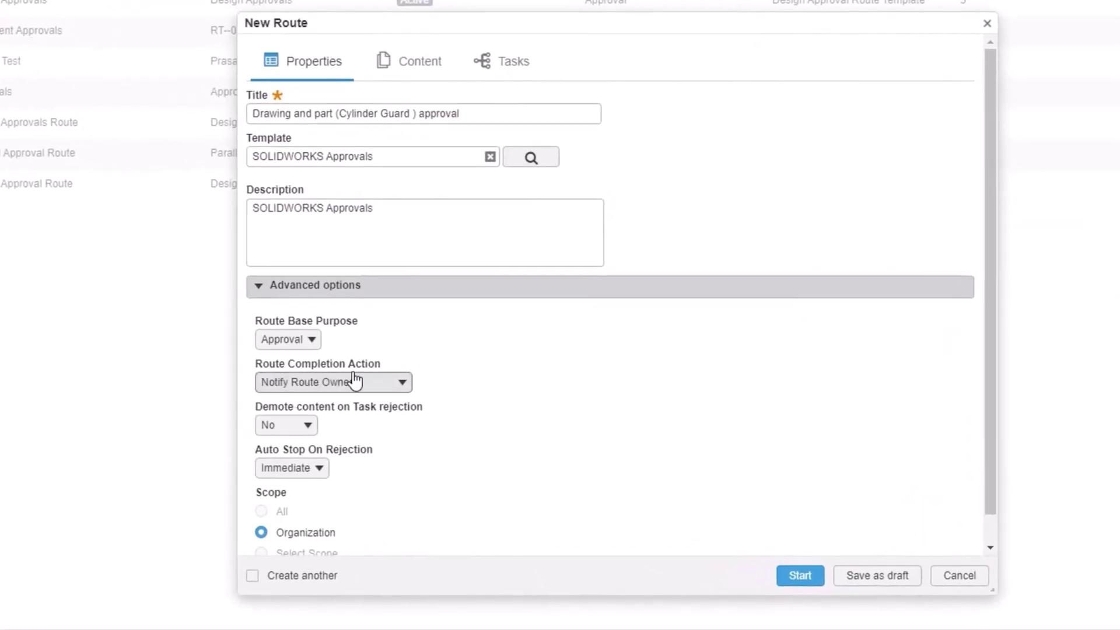
left_click(356, 380)
left_click(385, 426)
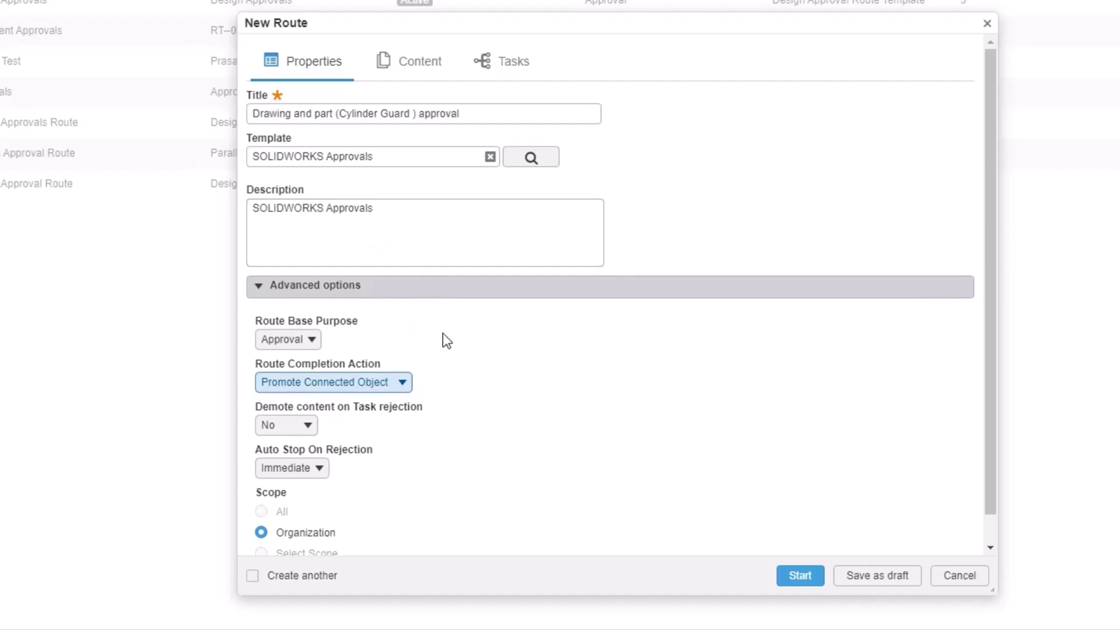
Add the CYLINDER GUARD drawing and GUARD part from My Data as route content
left_click(411, 56)
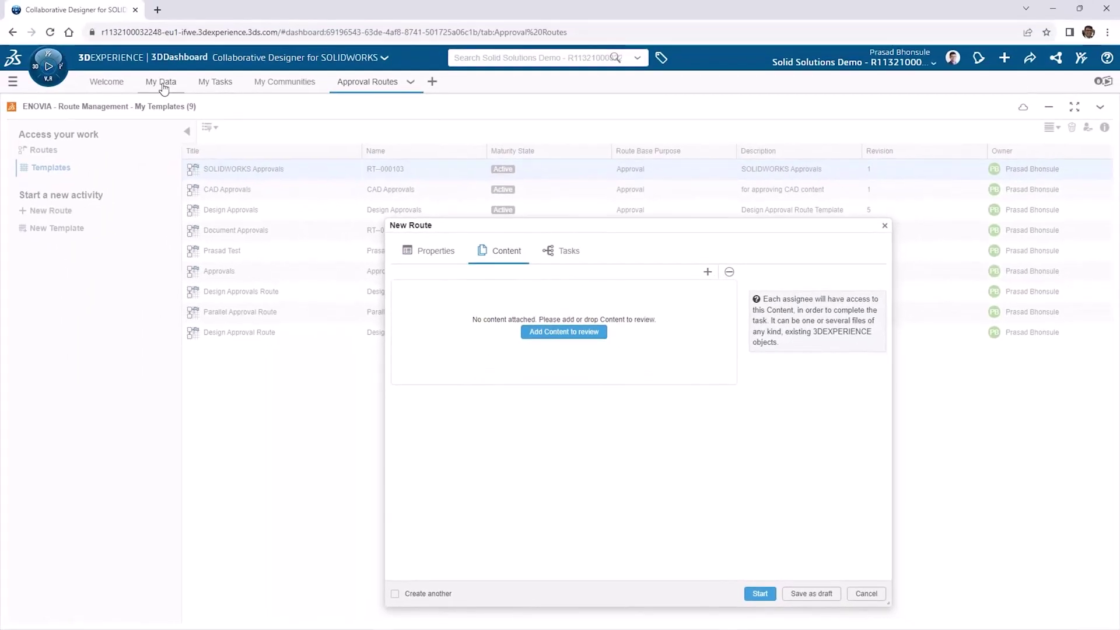
left_click(164, 87)
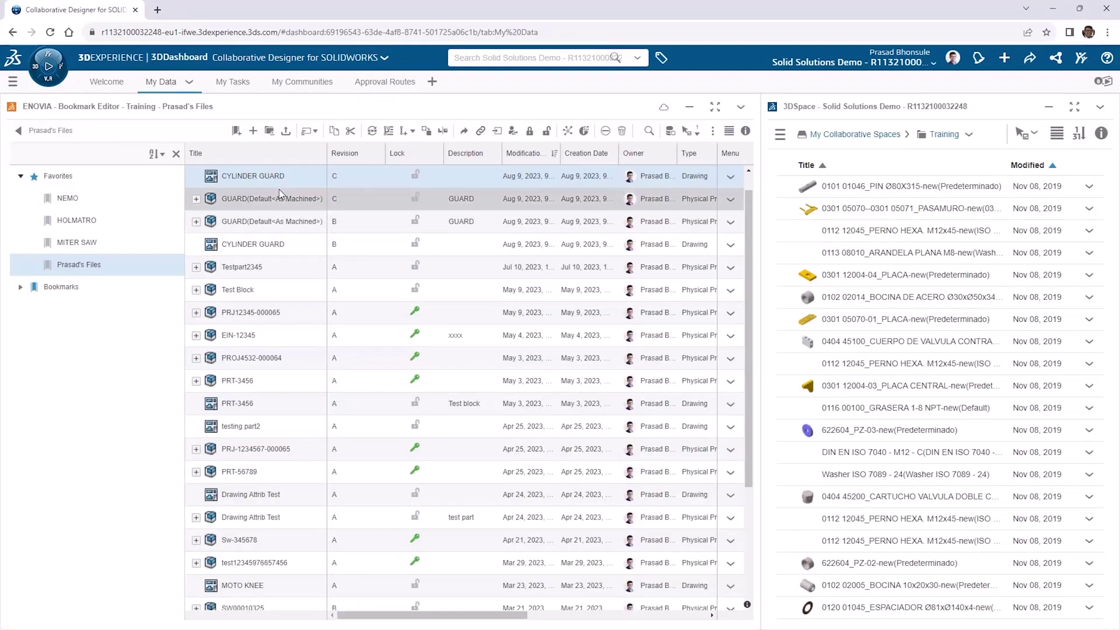
left_click(279, 196, "ctrl")
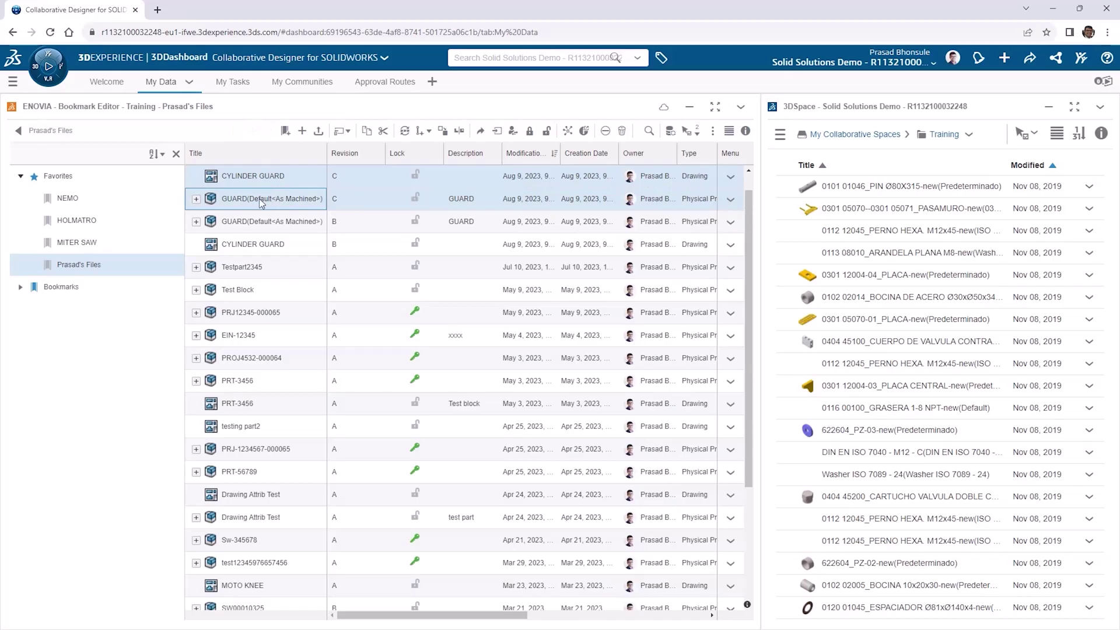
left_click_drag(260, 198, 430, 198)
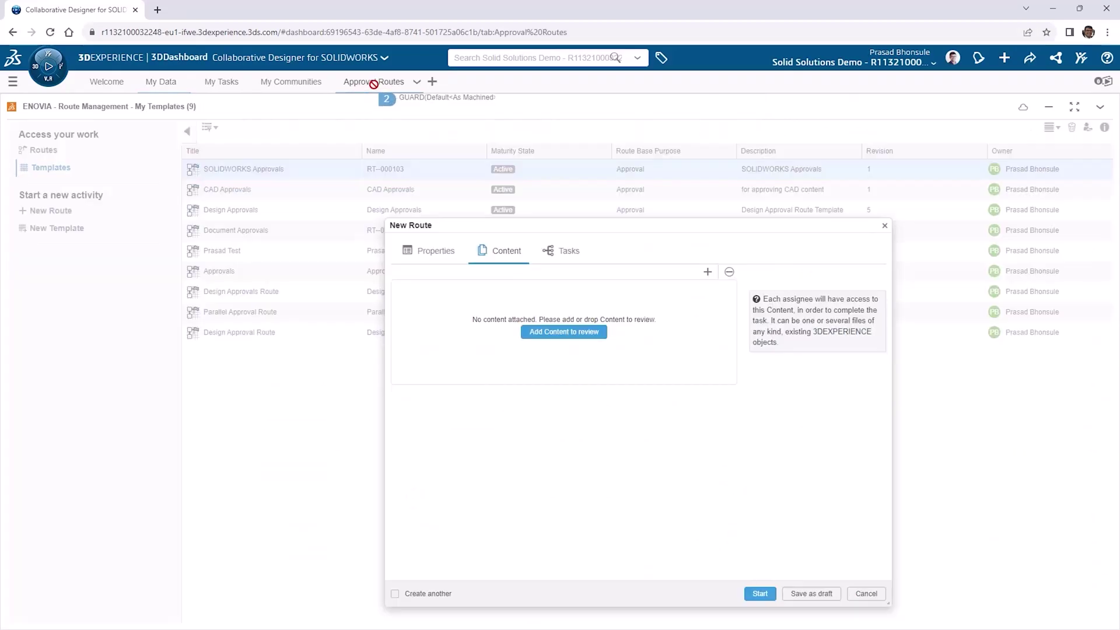
left_click_drag(431, 198, 466, 338)
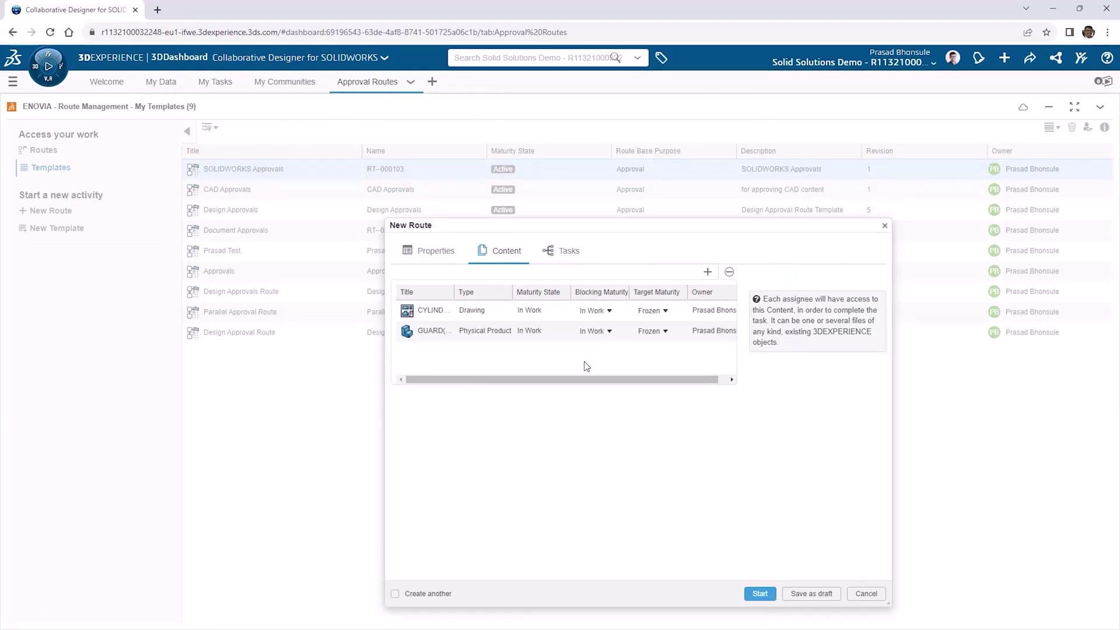
Set the target maturity of both the drawing and the part to Released
left_click_drag(890, 606, 1034, 605)
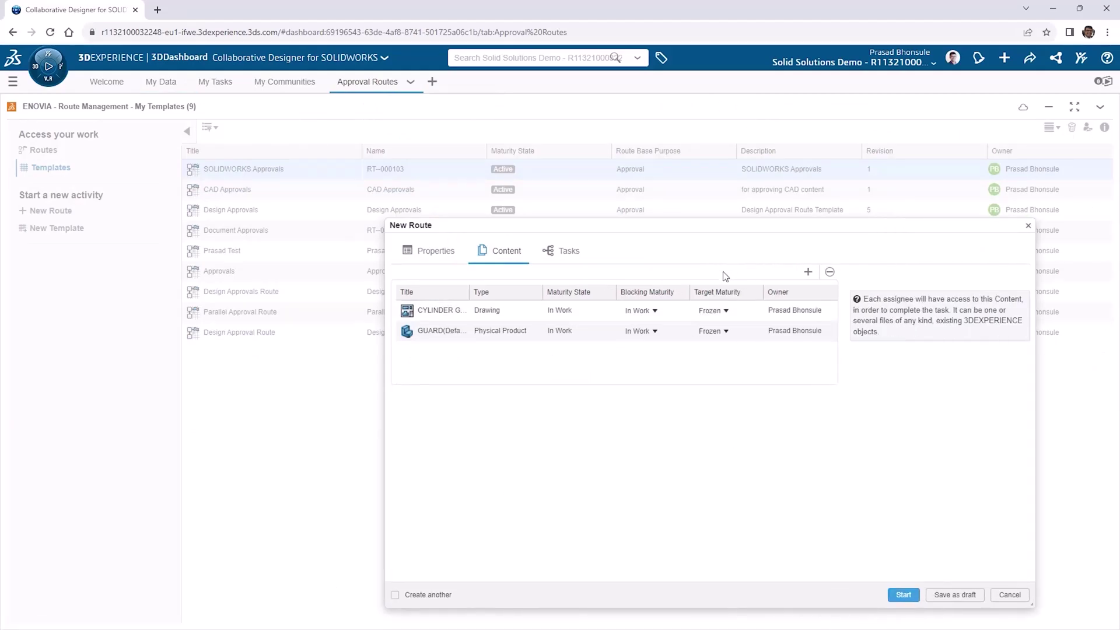
left_click(723, 310)
left_click(730, 337)
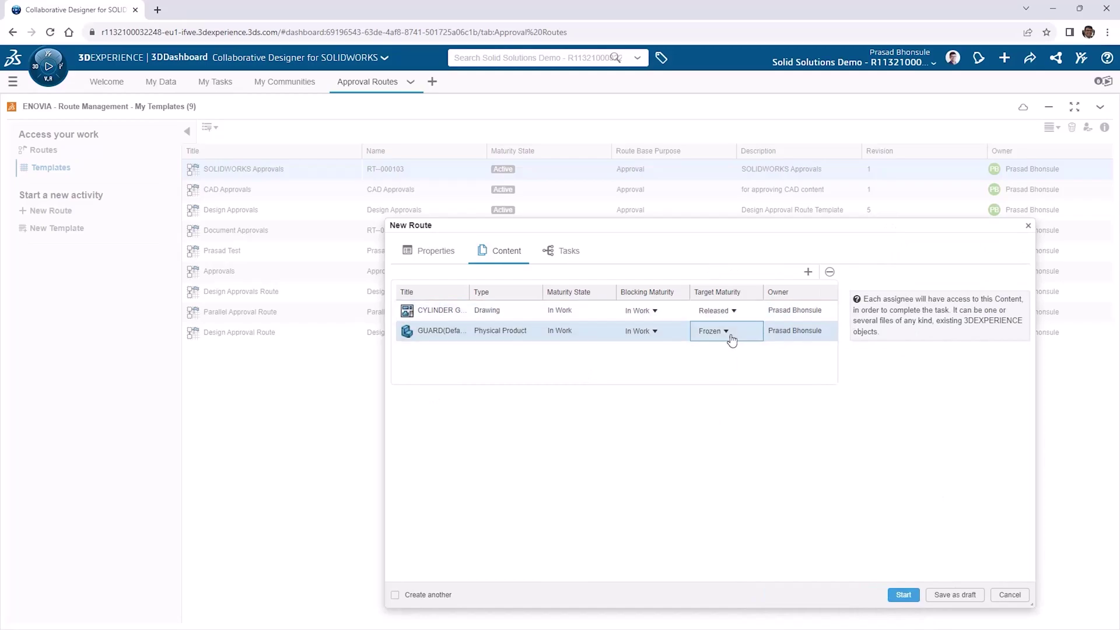
left_click(731, 356)
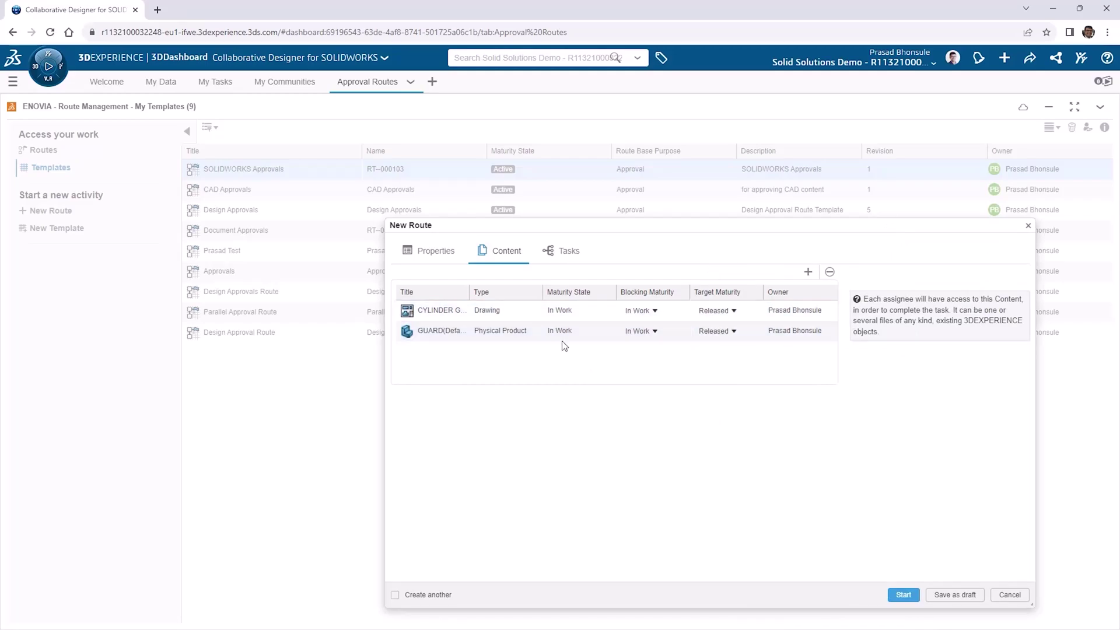
Review the route's approval task flow and start the route
left_click(563, 251)
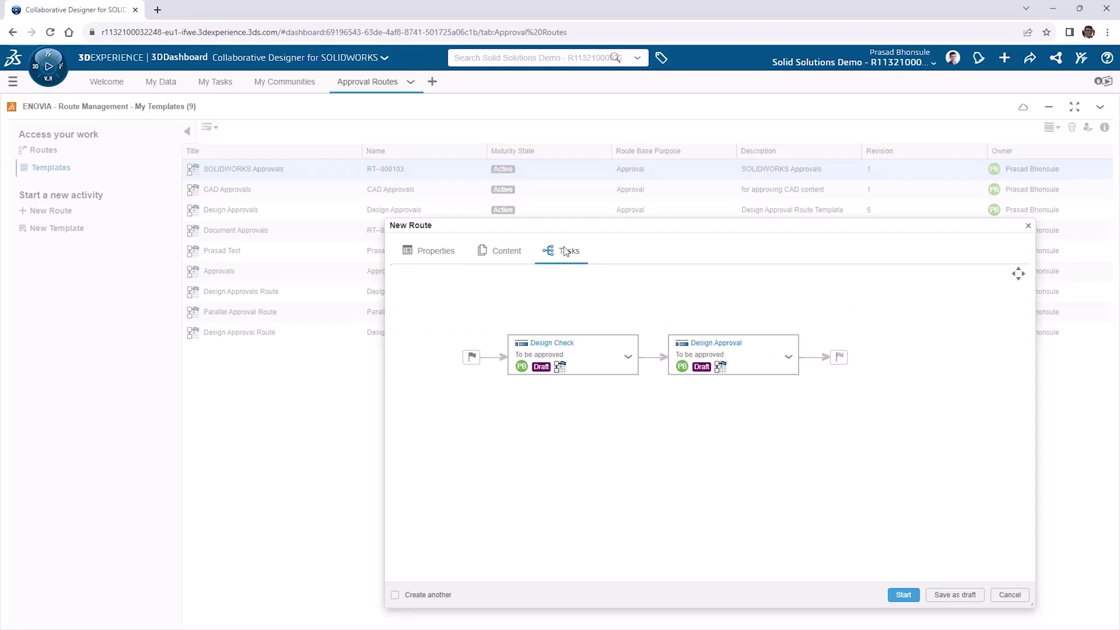
left_click(905, 595)
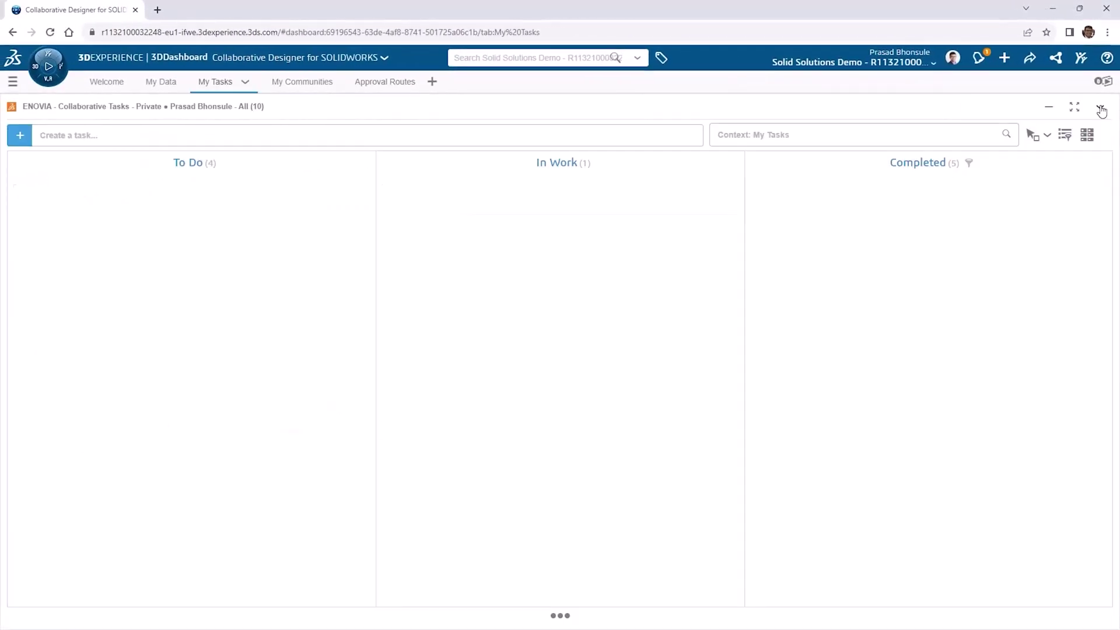
Refresh the task board and open the Design Check task's details
left_click(1101, 110)
left_click(1074, 231)
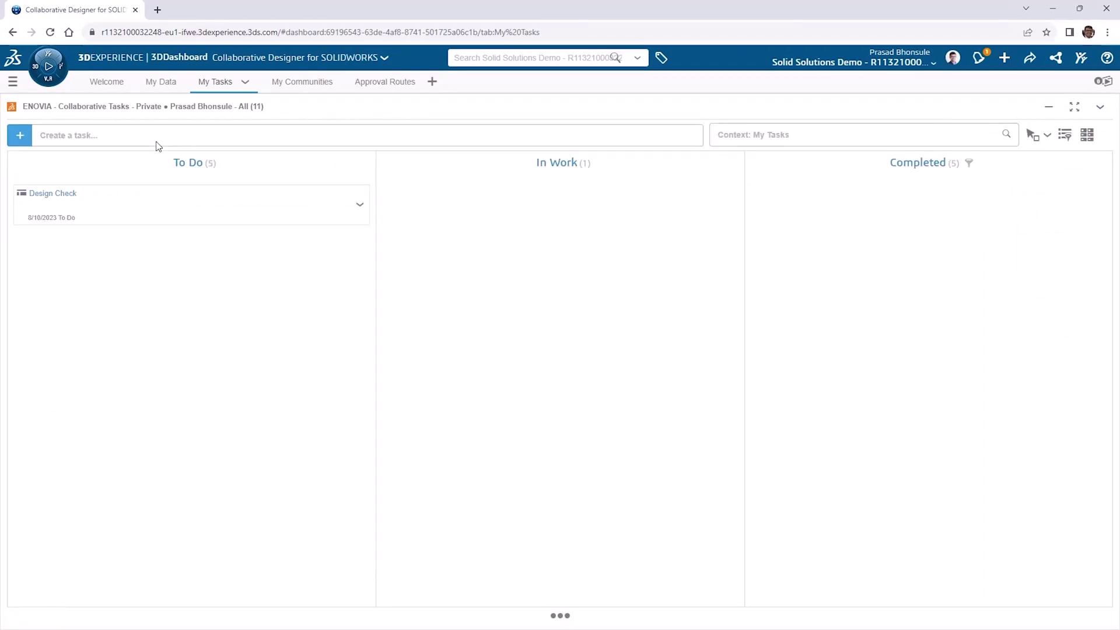
left_click(150, 209)
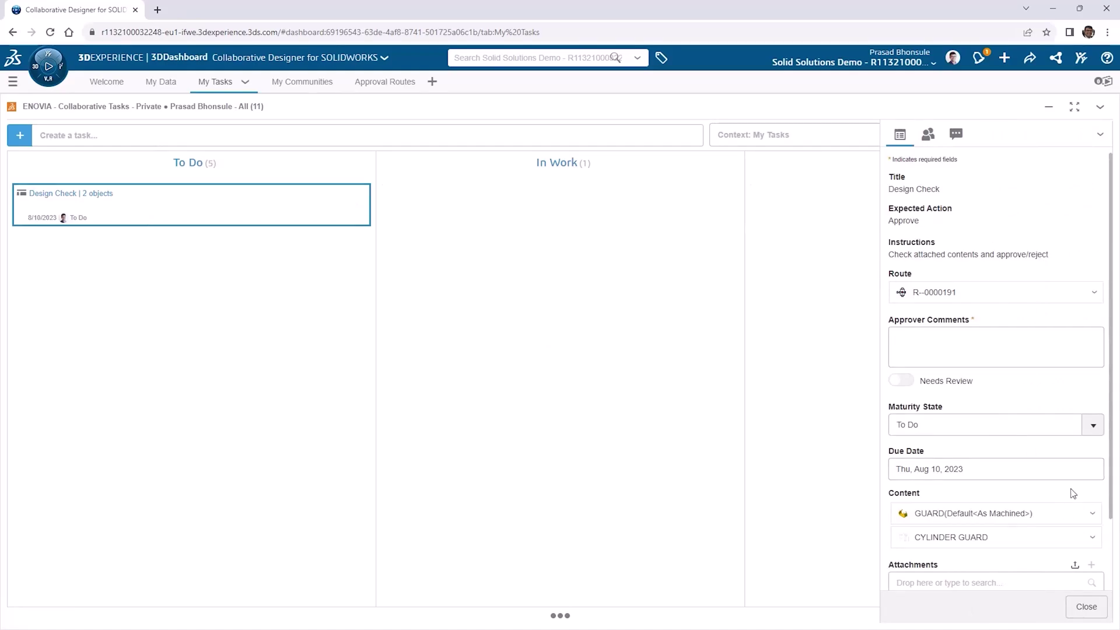
scroll(1073, 494, "down", 1)
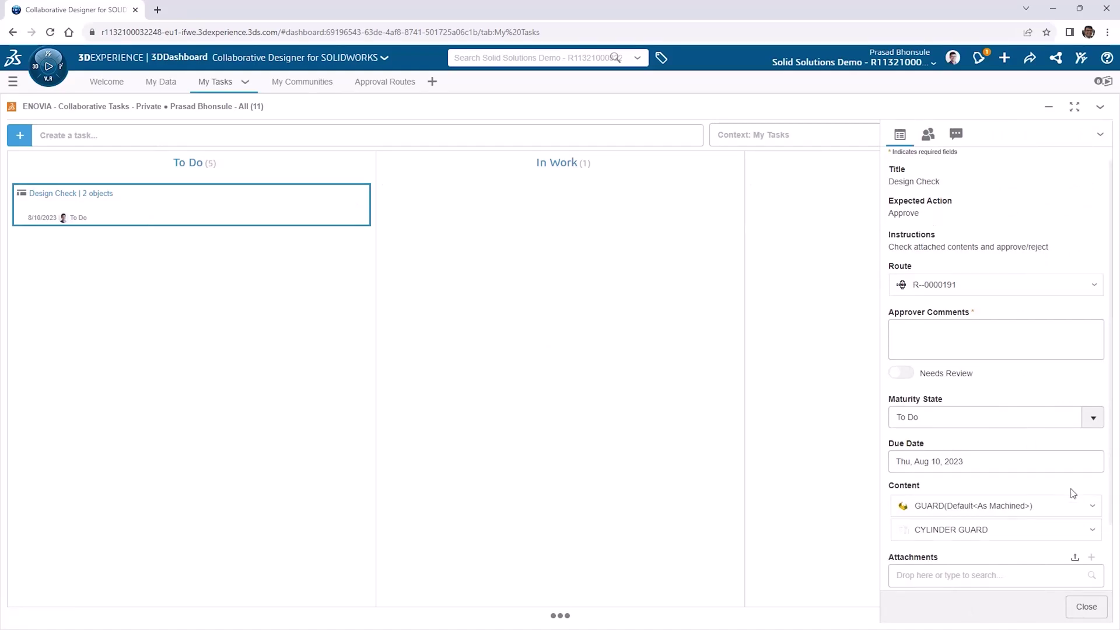
scroll(1014, 444, "up", 1)
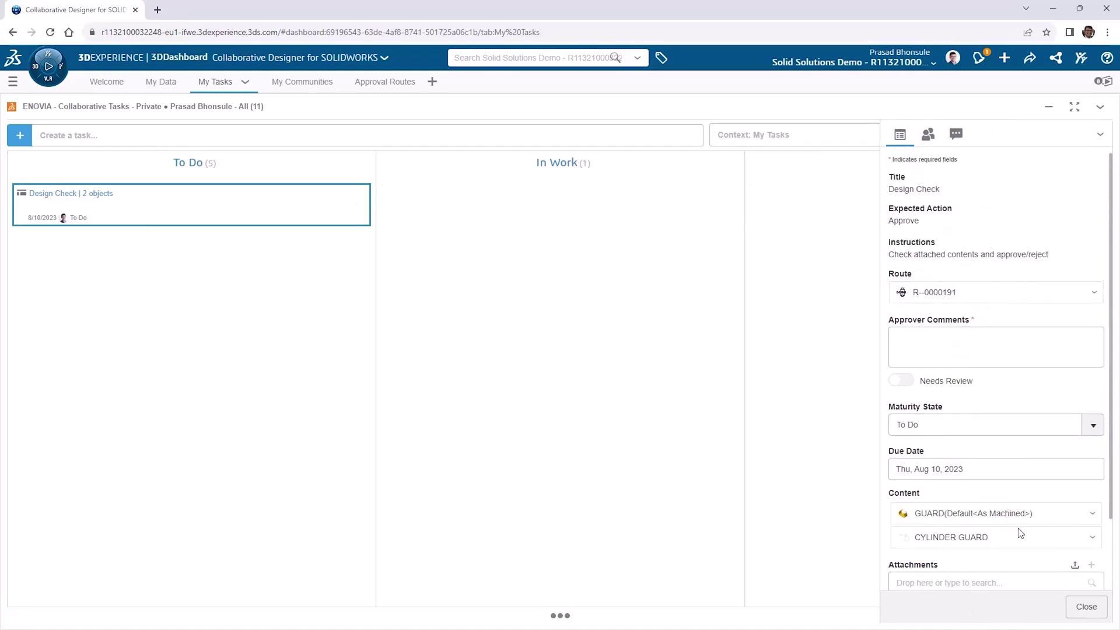
Approve the Design Check task with the comment 'Checked, all ok.'
left_click(962, 337)
type("Checked, all ok.")
left_click(1099, 136)
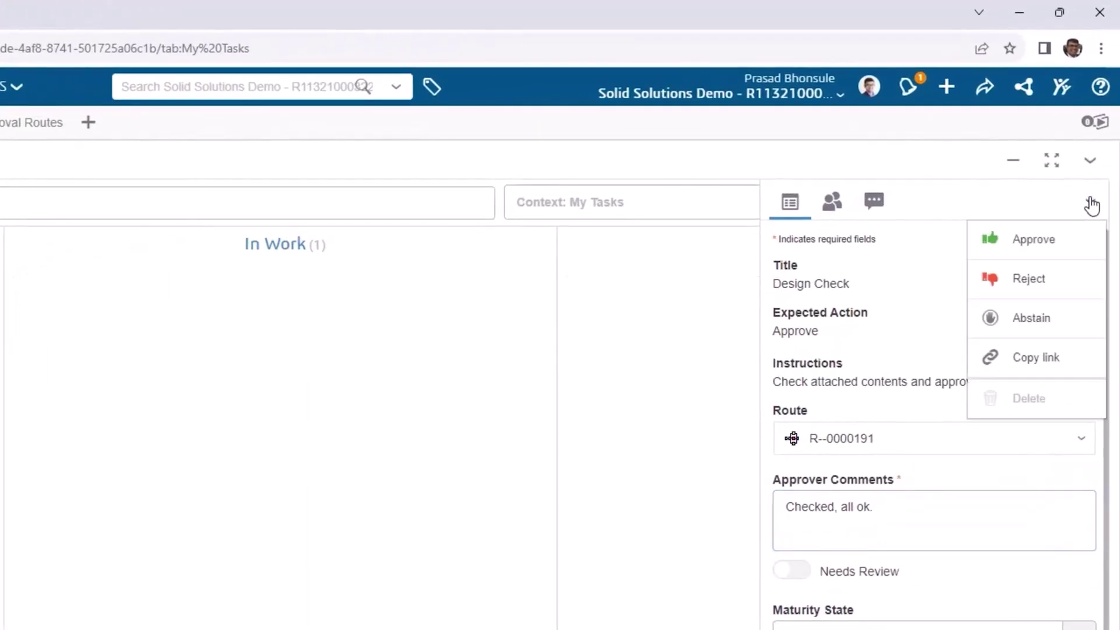
left_click(1037, 248)
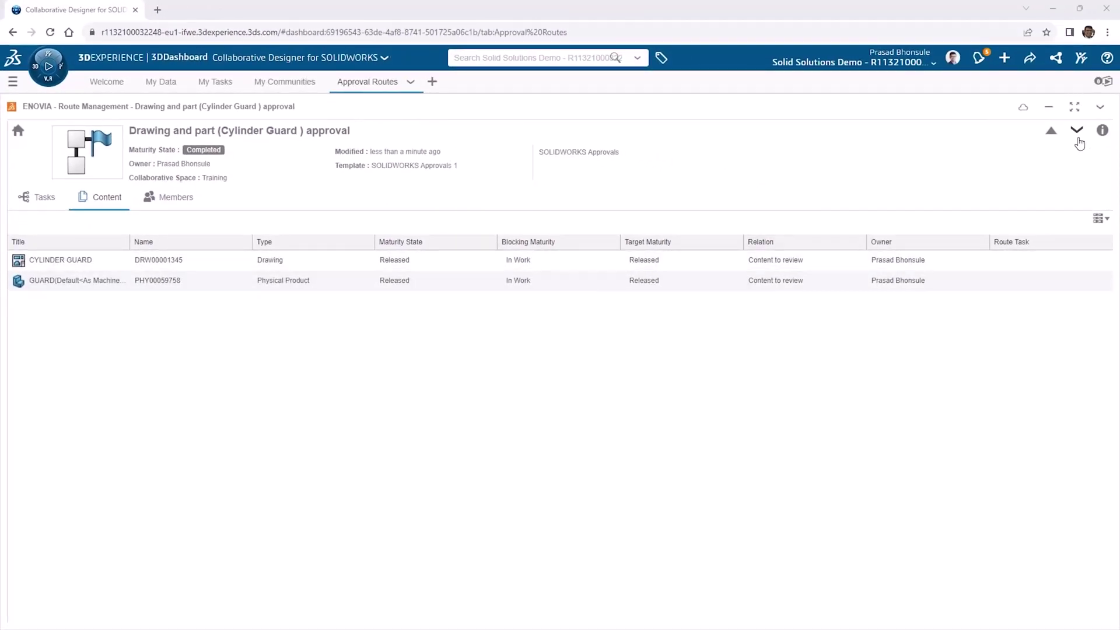
Show the route's information panel, widened, on its History tab
left_click(1100, 131)
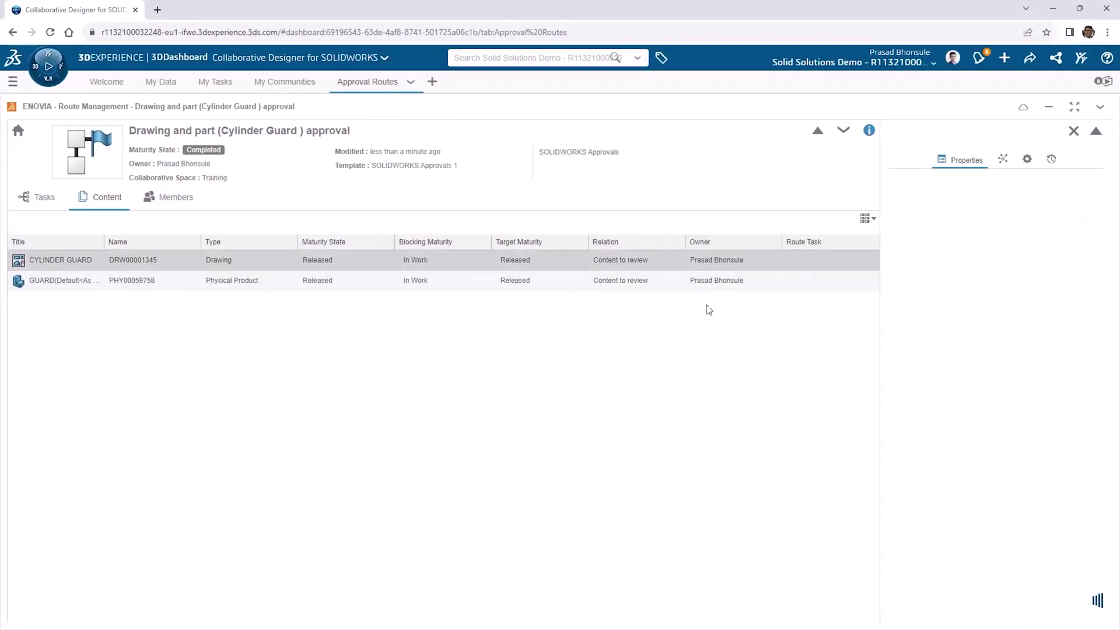
left_click_drag(884, 358, 703, 358)
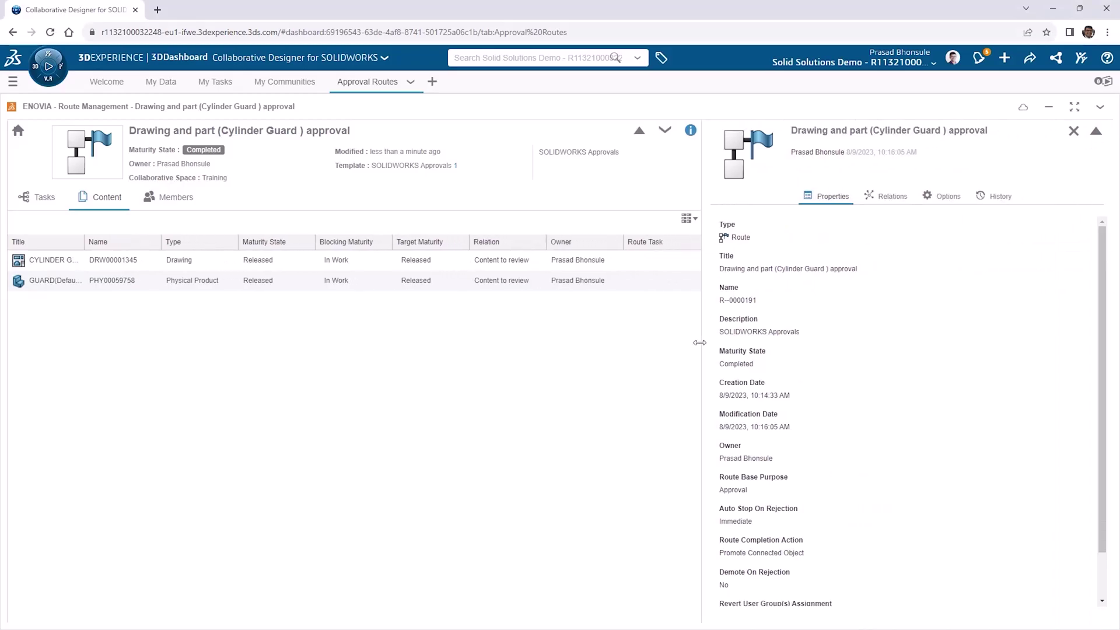
left_click(995, 196)
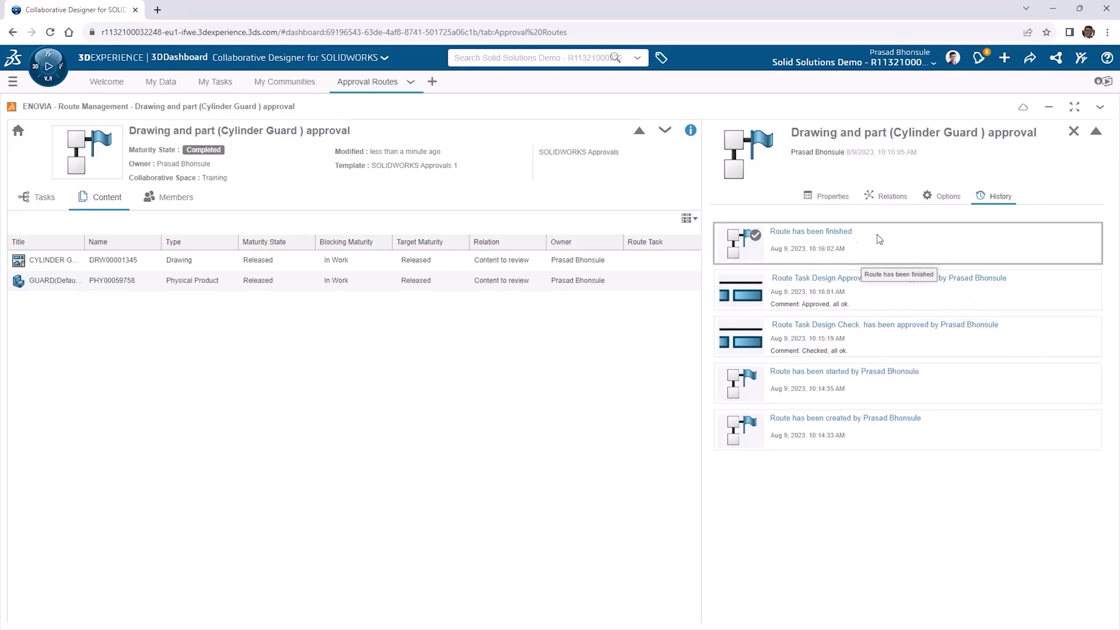
On the Relations tab, expand Route of, Route Task and Initiated from
left_click(892, 198)
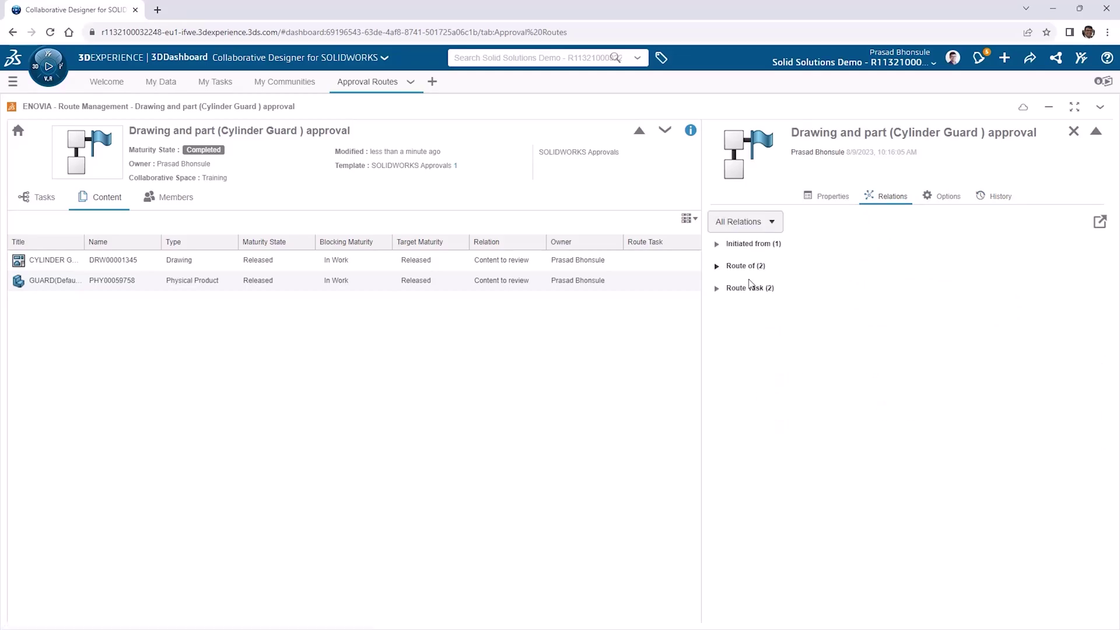
left_click(716, 265)
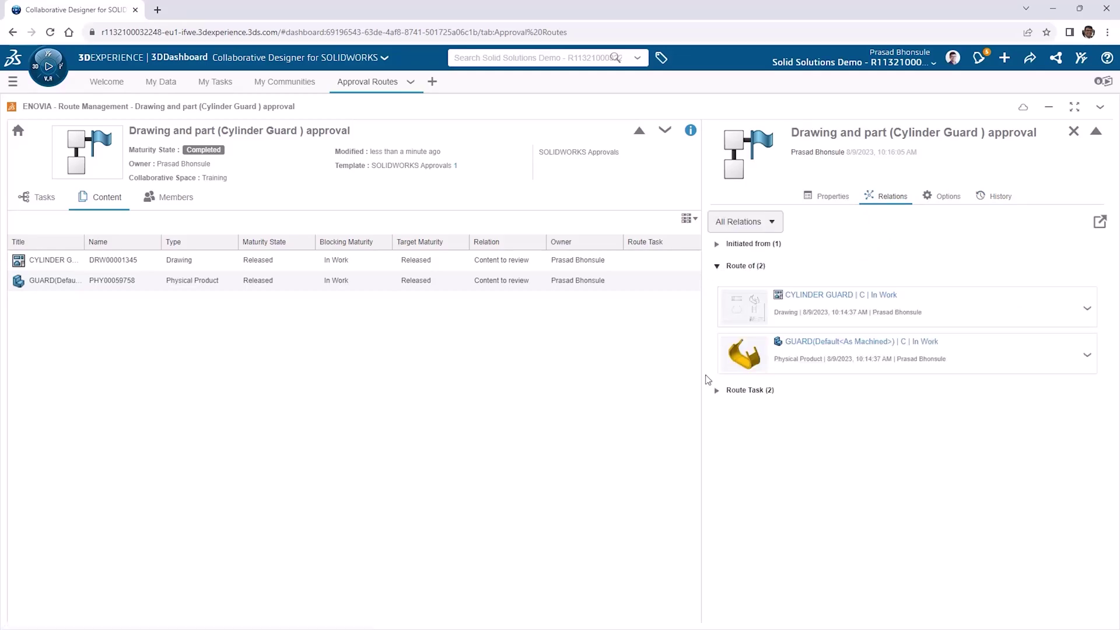
left_click(716, 389)
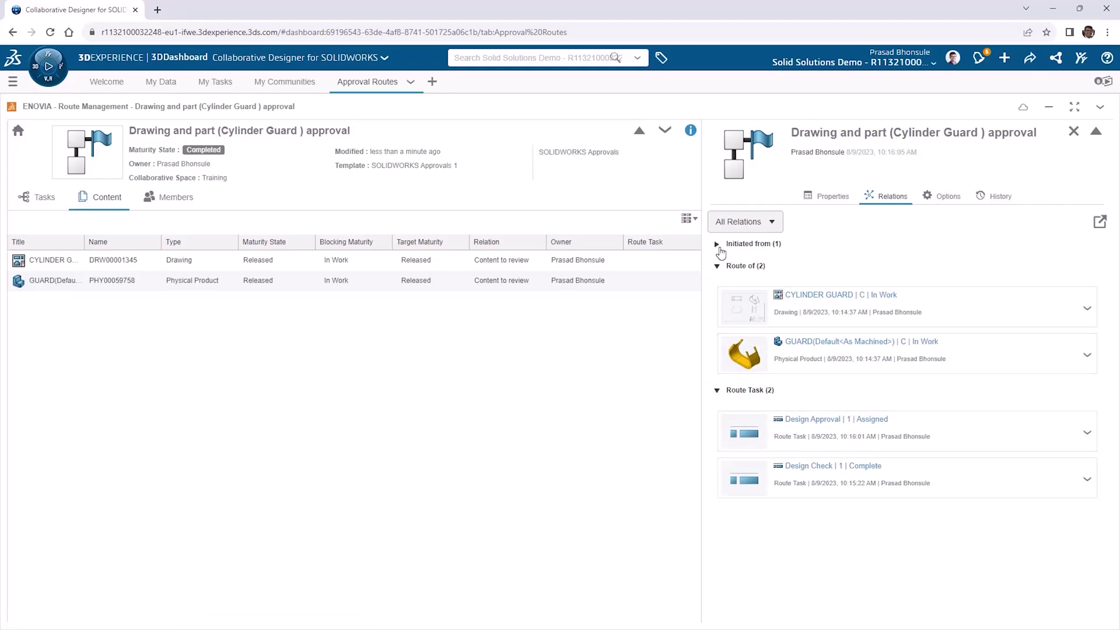
left_click(717, 244)
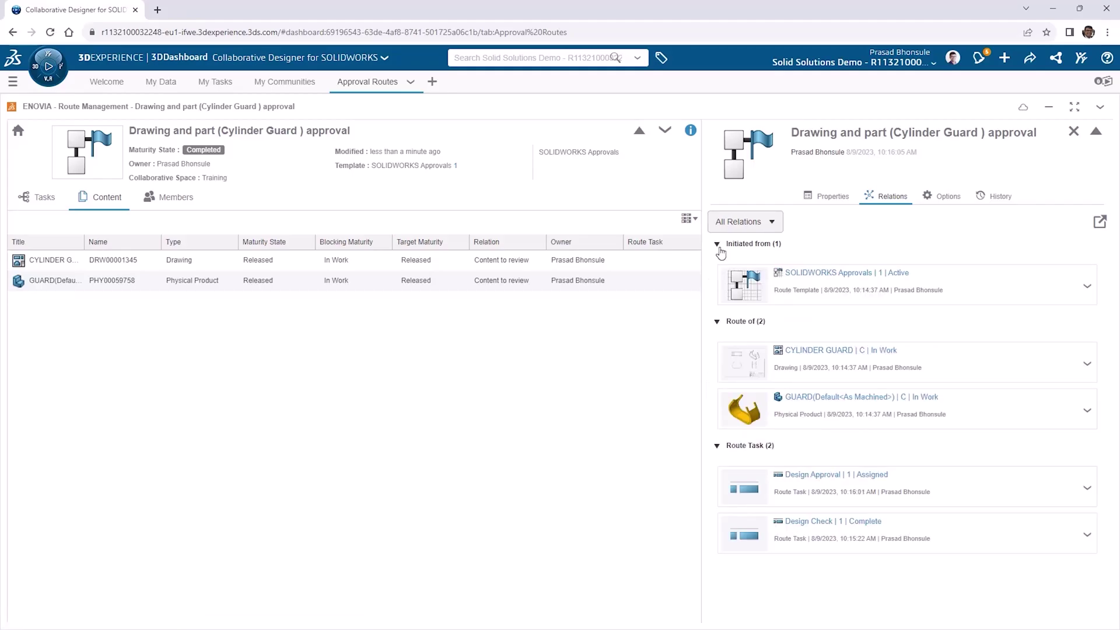